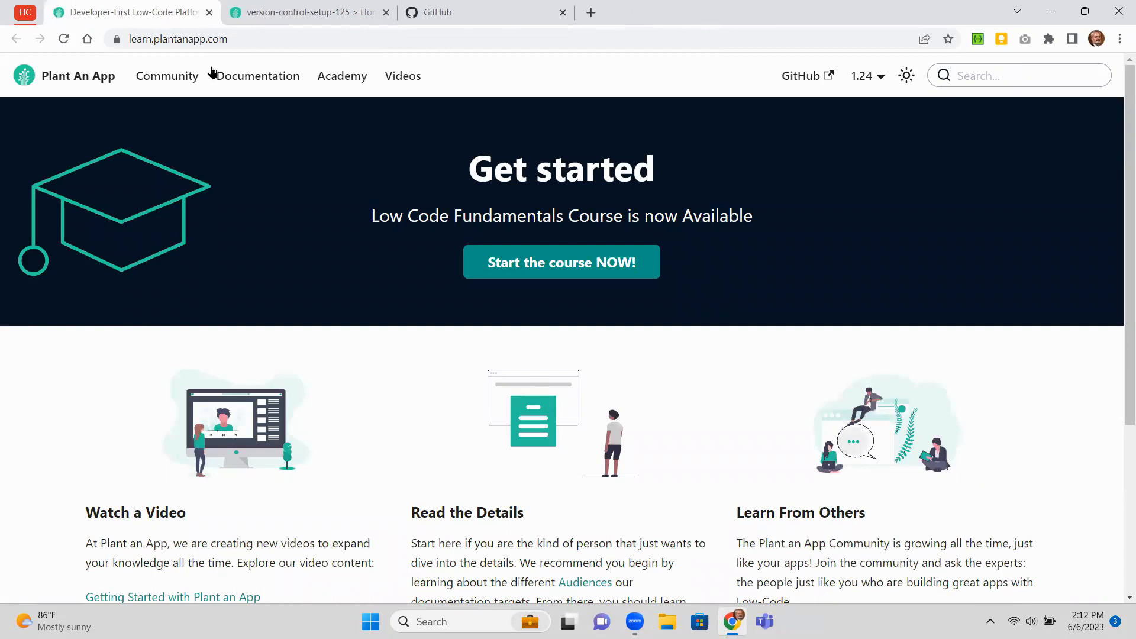
- Open the Configuration and Usage page for Version Control (SaaS) in the Plant an App documentation
click(245, 79)
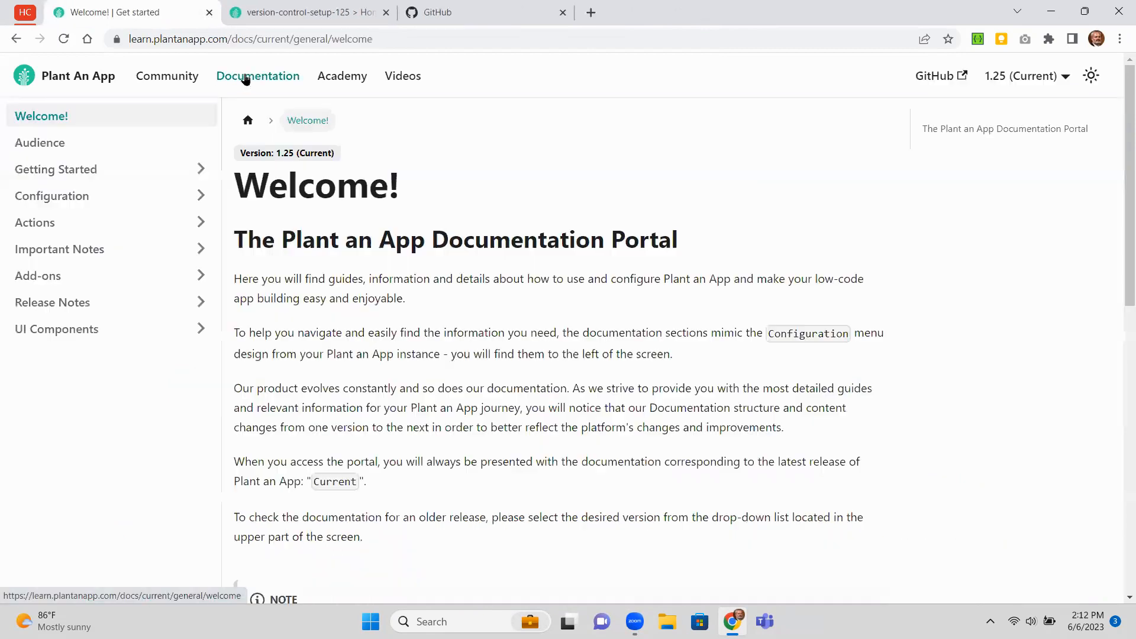
click(203, 195)
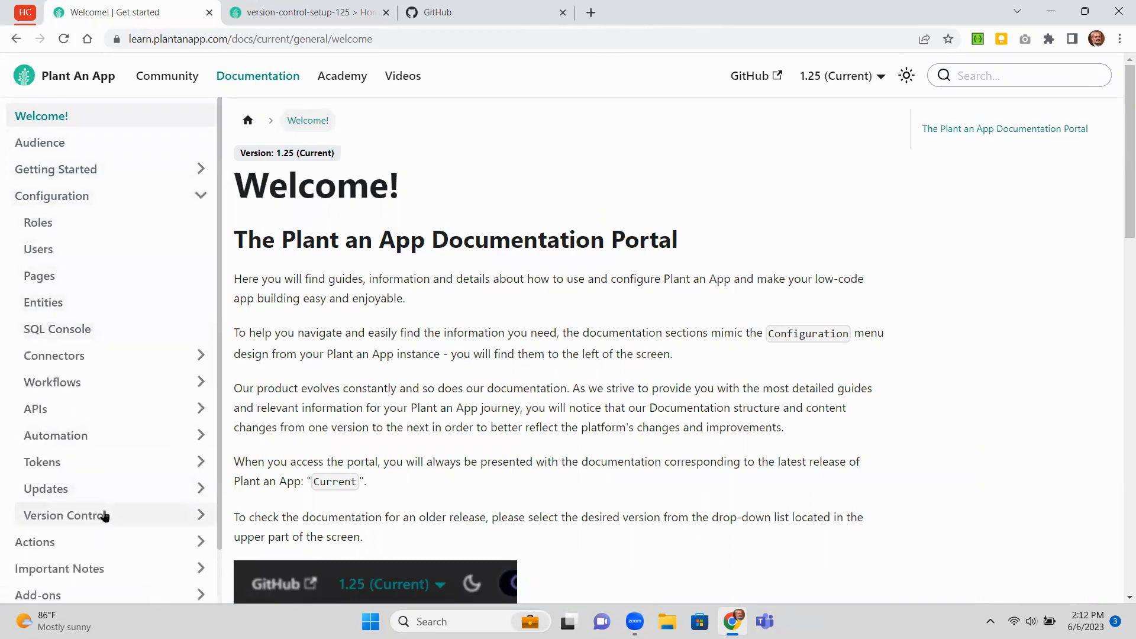
click(201, 515)
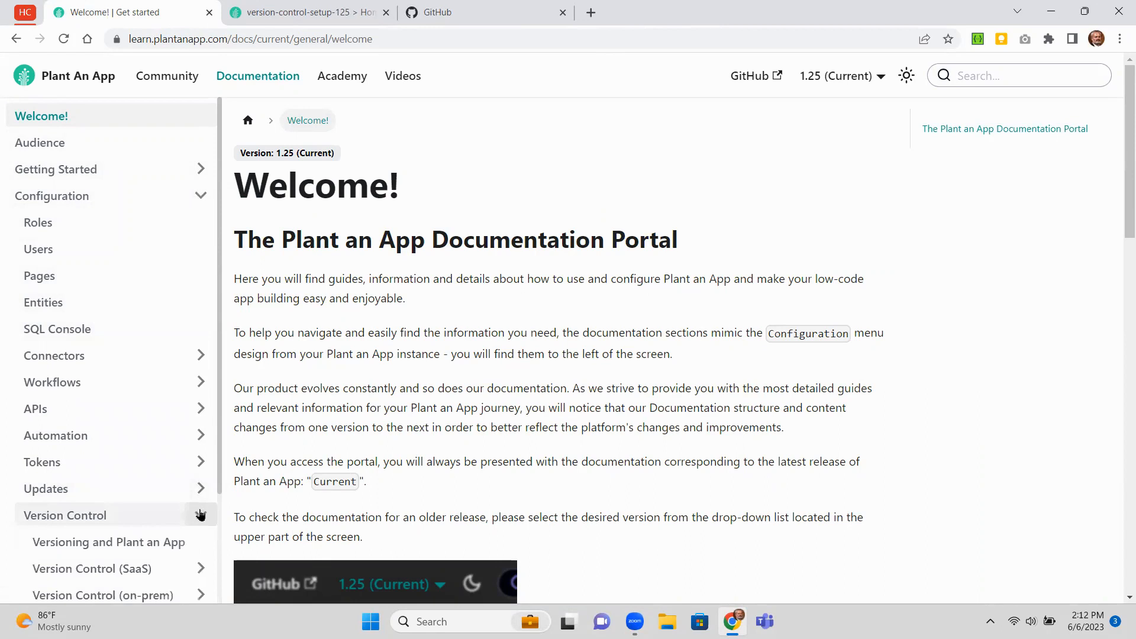
scroll(201, 516, down, 3)
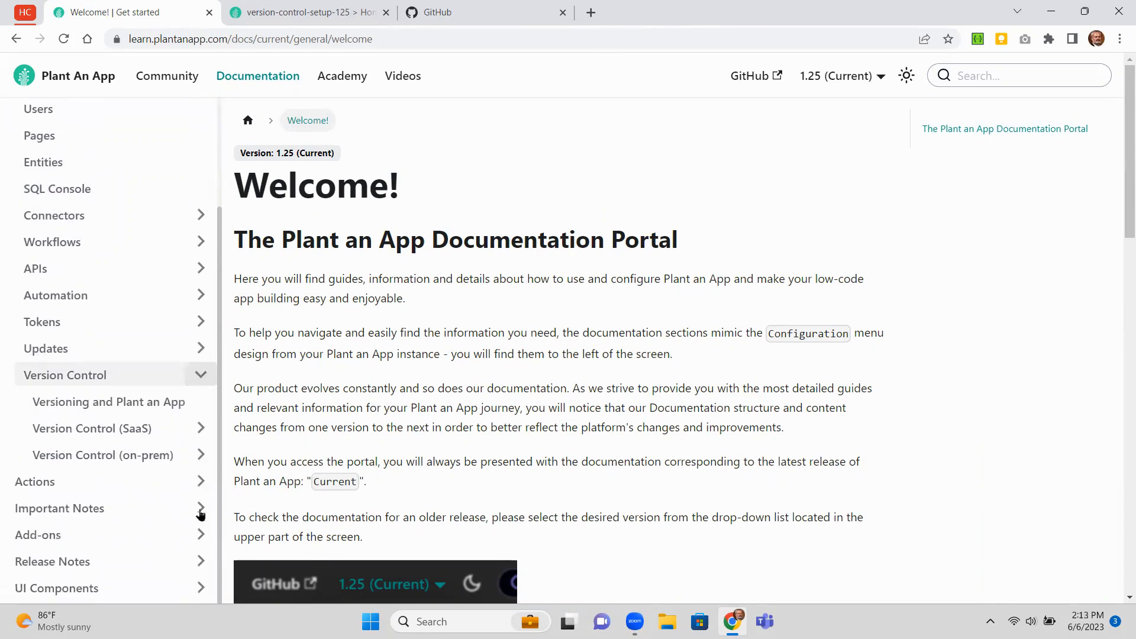
click(116, 458)
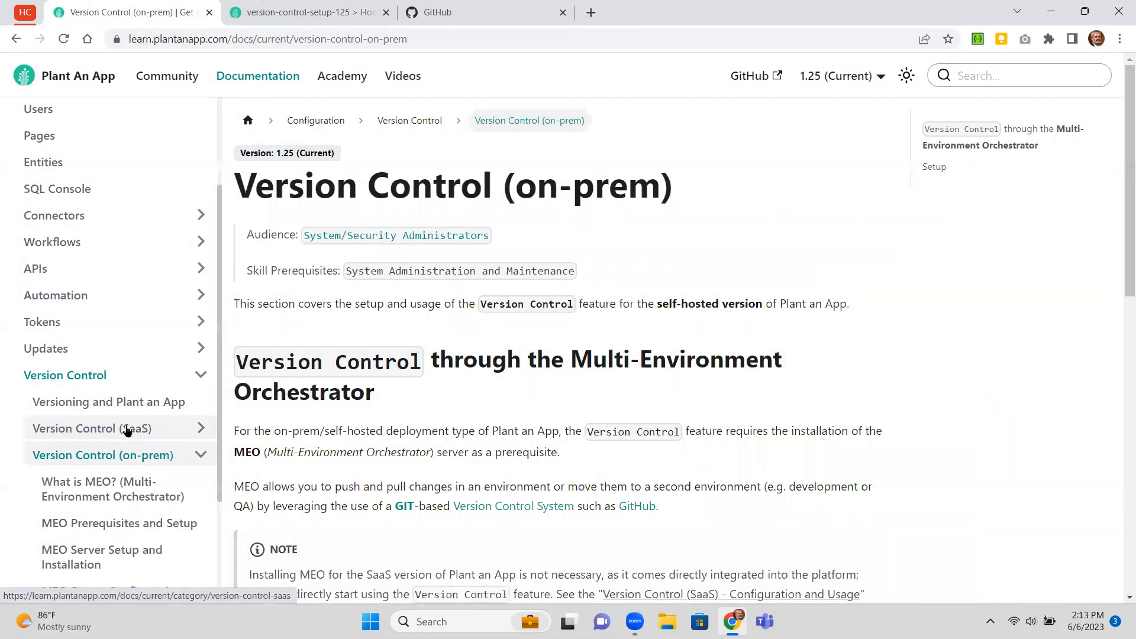
click(128, 431)
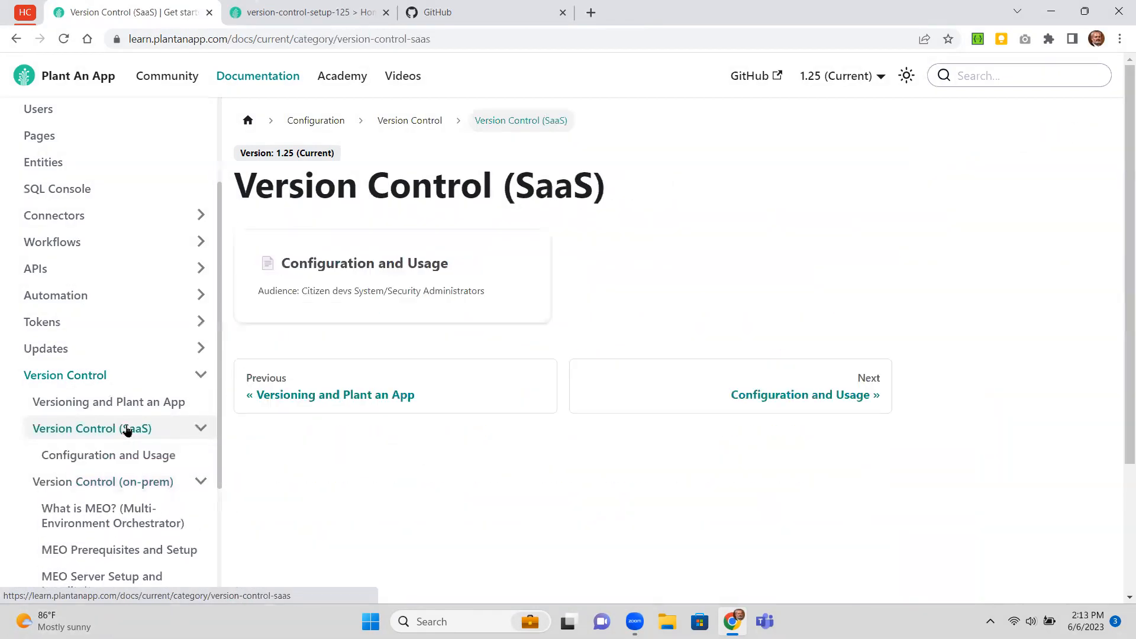
click(130, 458)
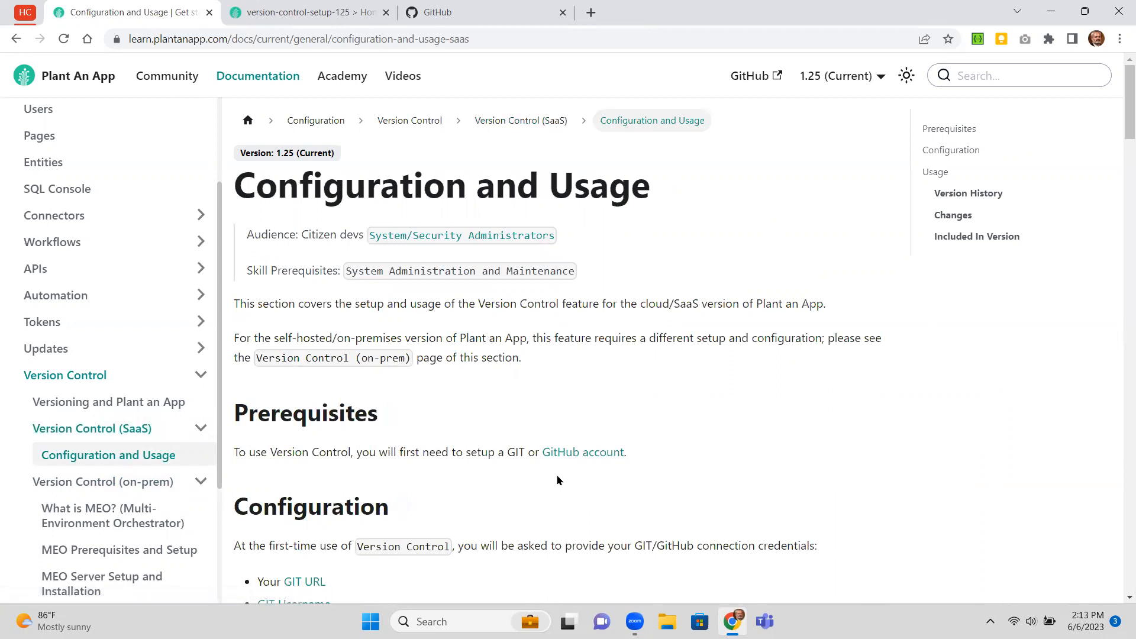
- Check the GitHub dashboard, and review which Git connection credentials the documentation's Configuration section requires
click(500, 15)
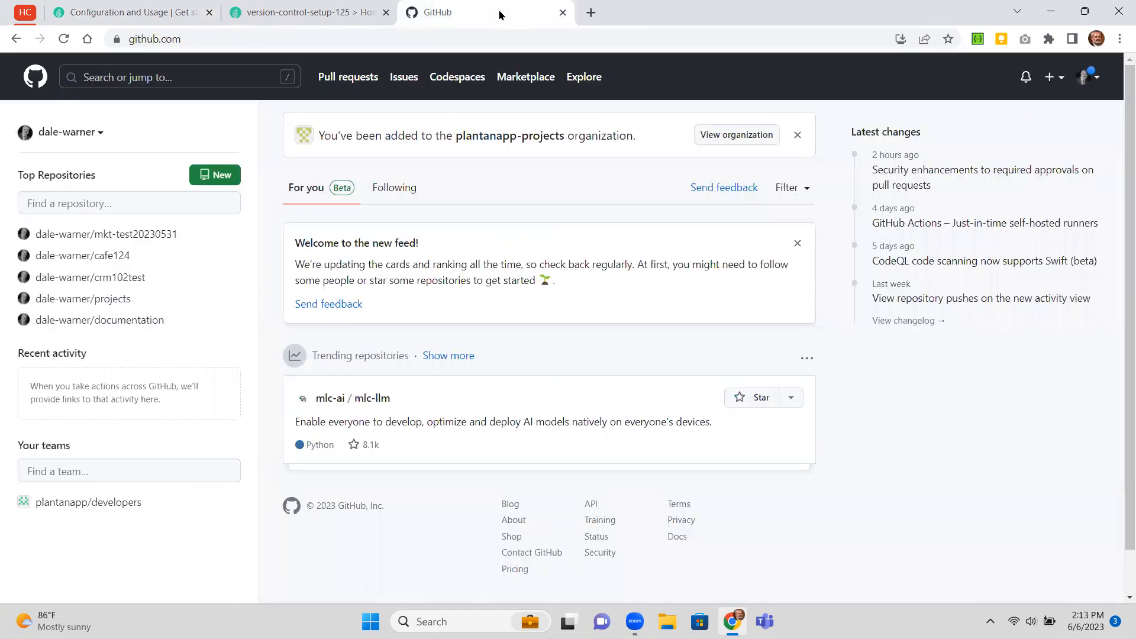
click(135, 13)
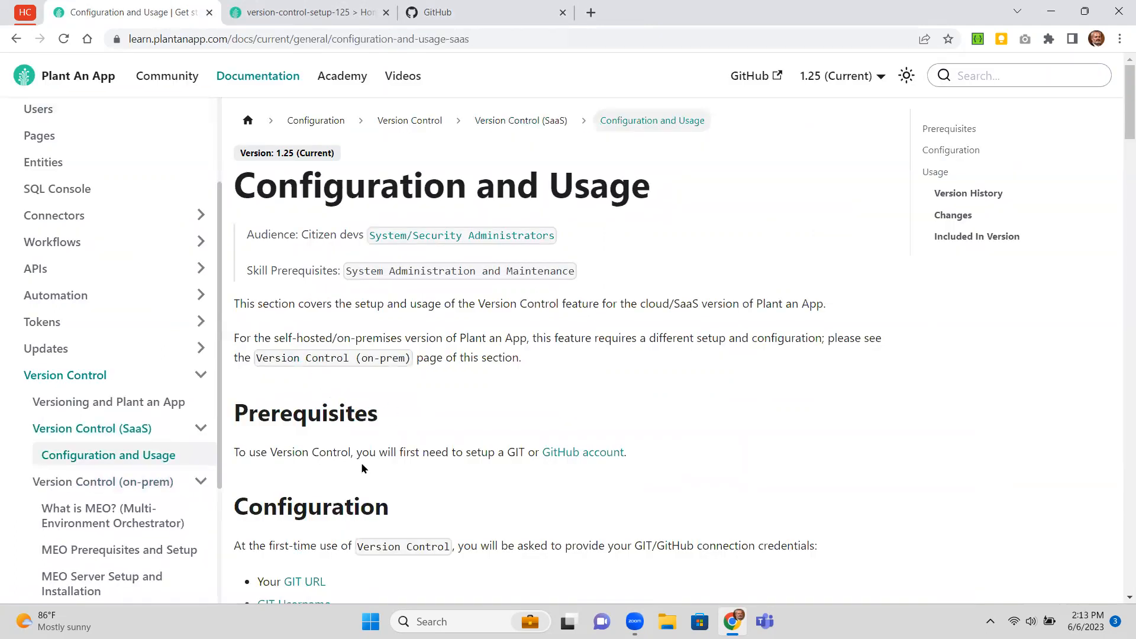
scroll(363, 468, down, 6)
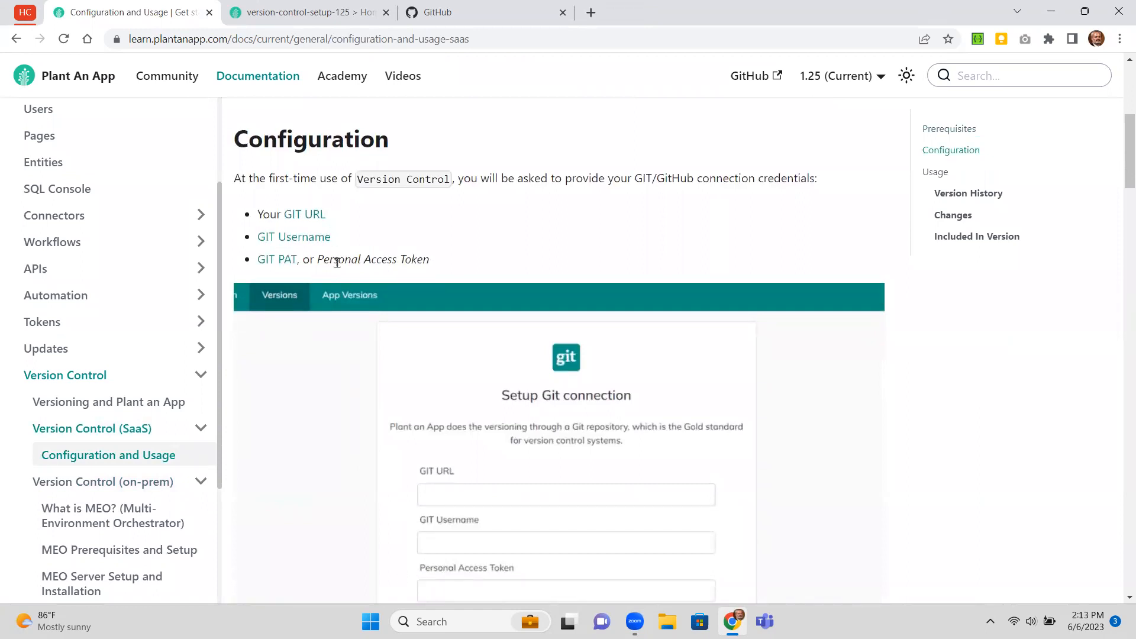
- Create a private GitHub repository named my-version-control-repo in the personal account
click(468, 13)
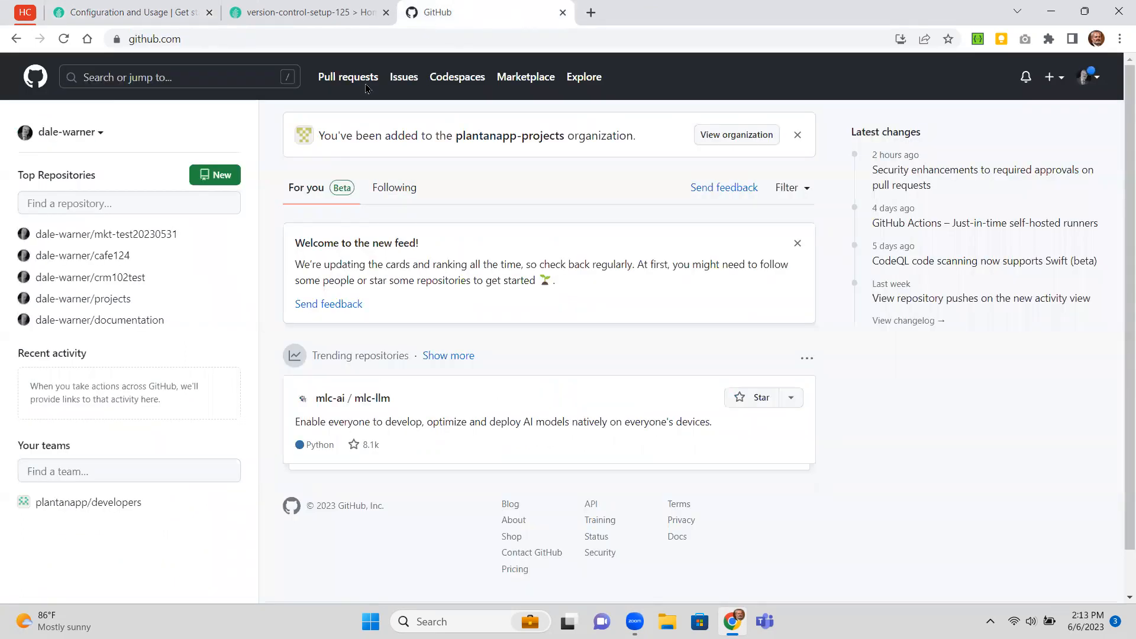
click(222, 175)
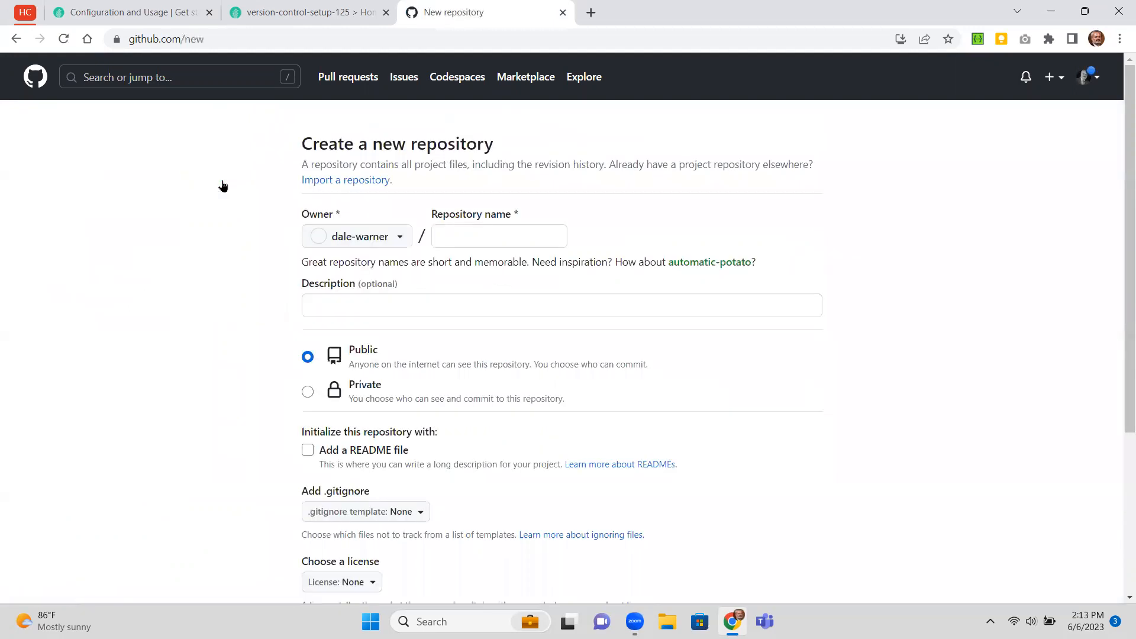
click(459, 228)
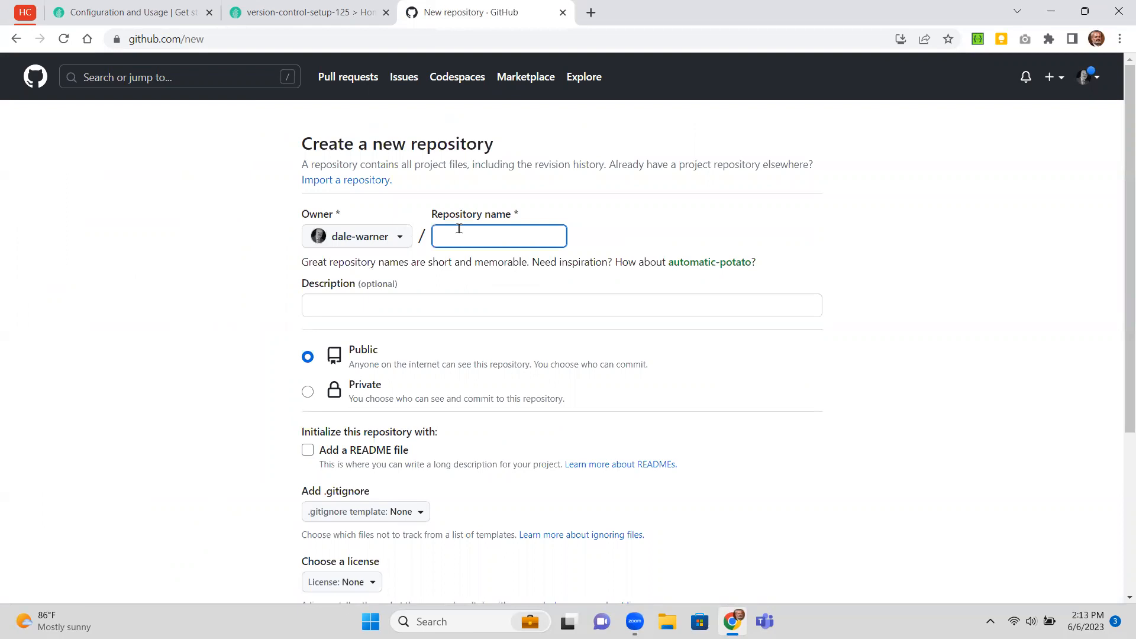
text(my-)
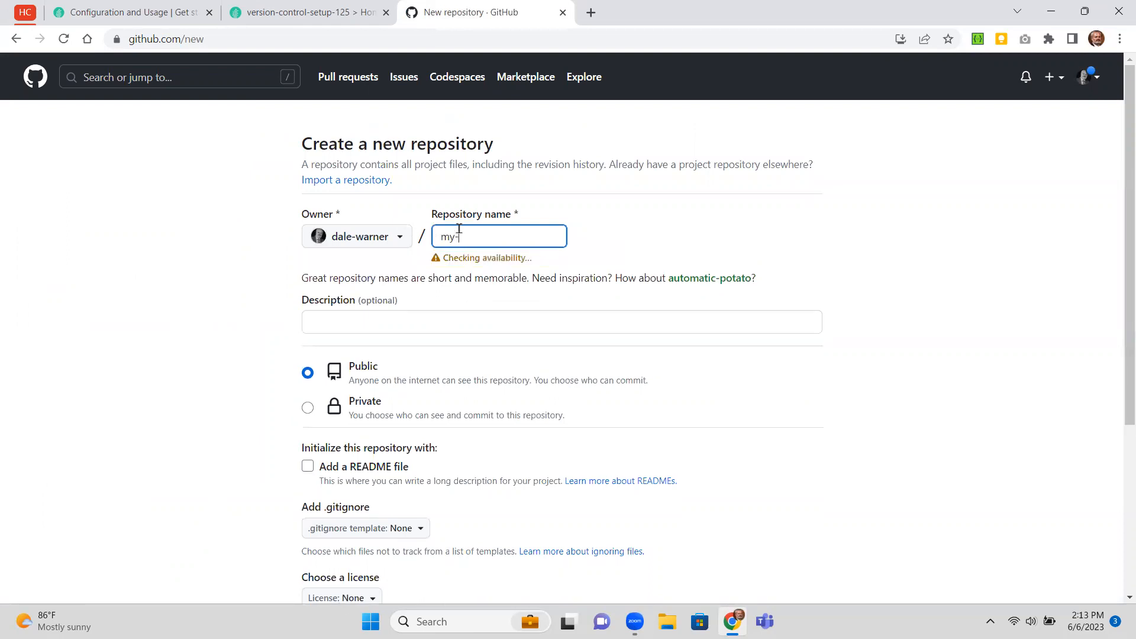
text(version-control)
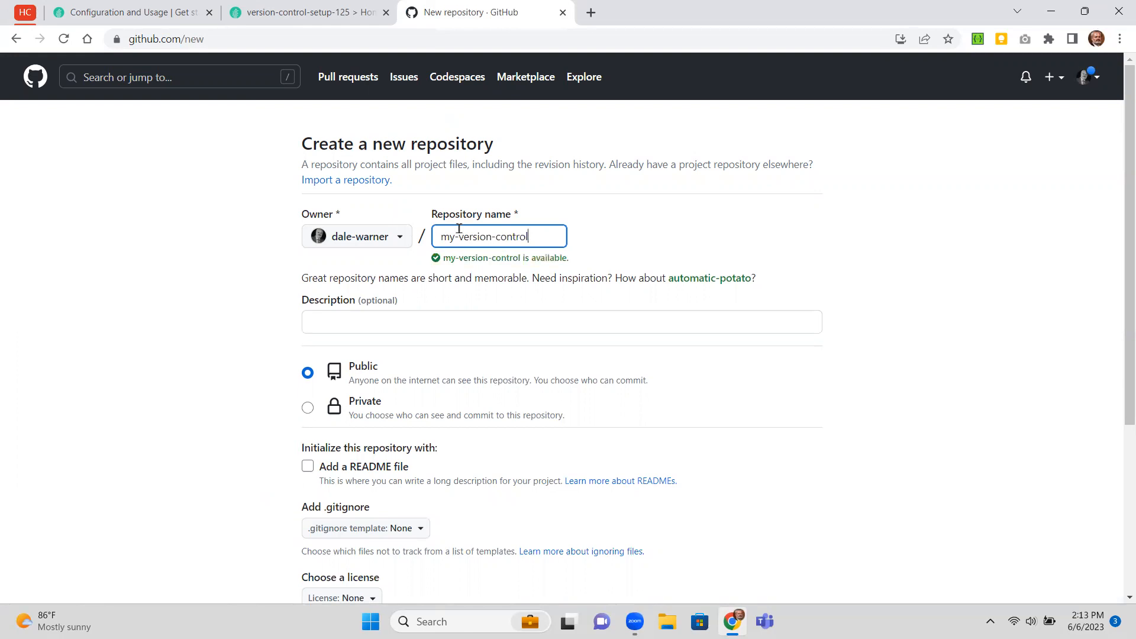
text(-repo)
click(308, 408)
scroll(308, 410, down, 4)
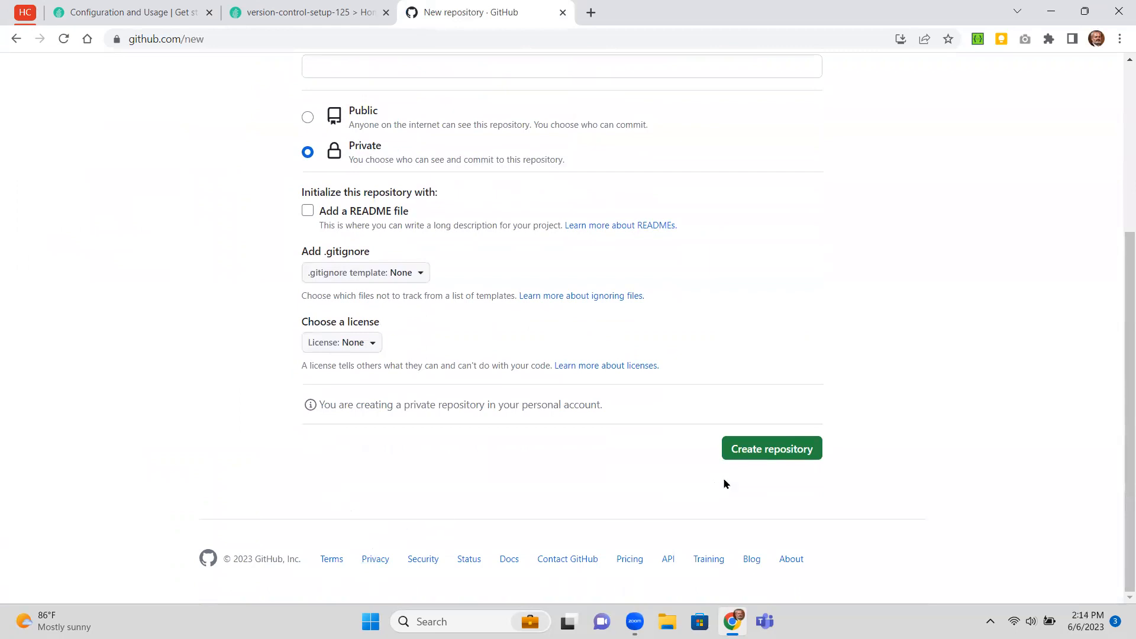
click(769, 448)
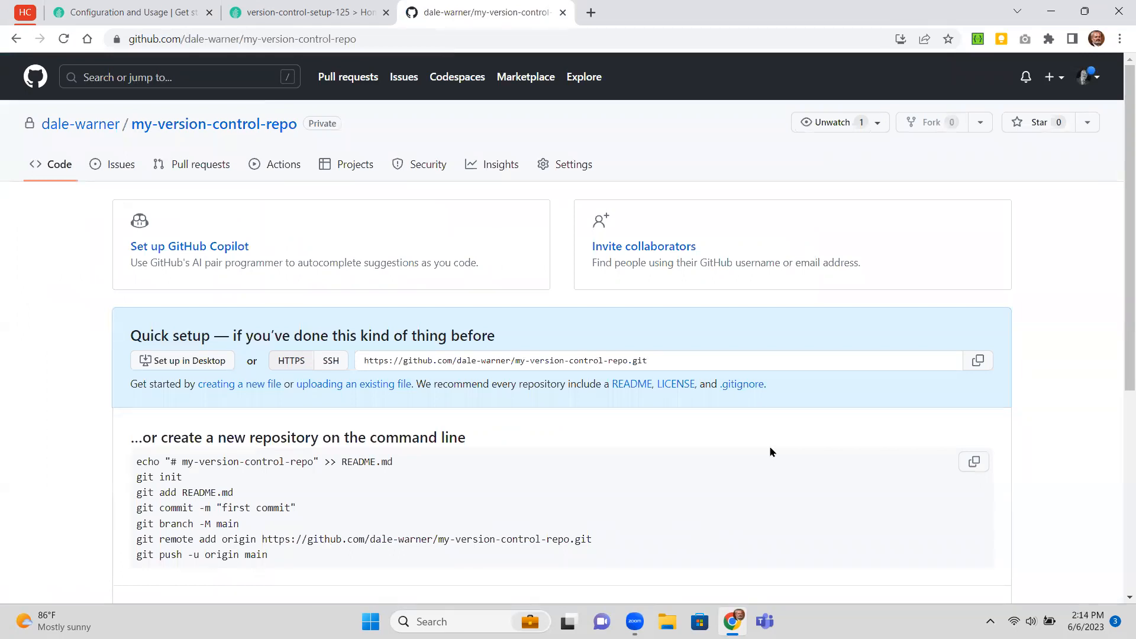
- Copy the new repository's web address and enter it as the GIT URL in the Plant an App site's Version Control setup
click(453, 35)
key(ctrl+c)
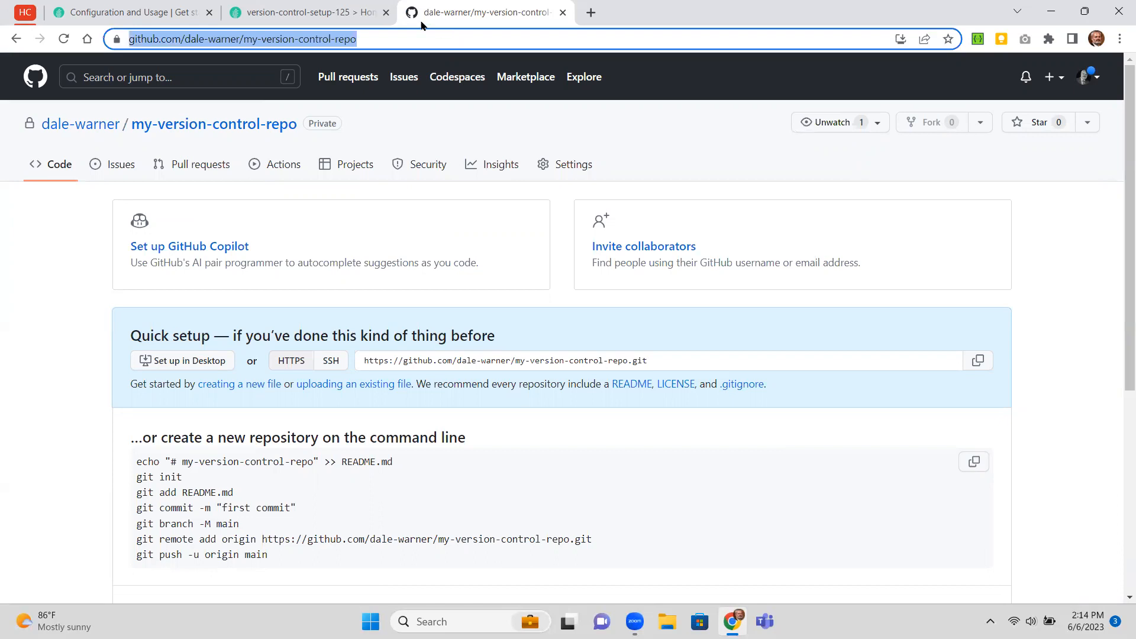
click(301, 13)
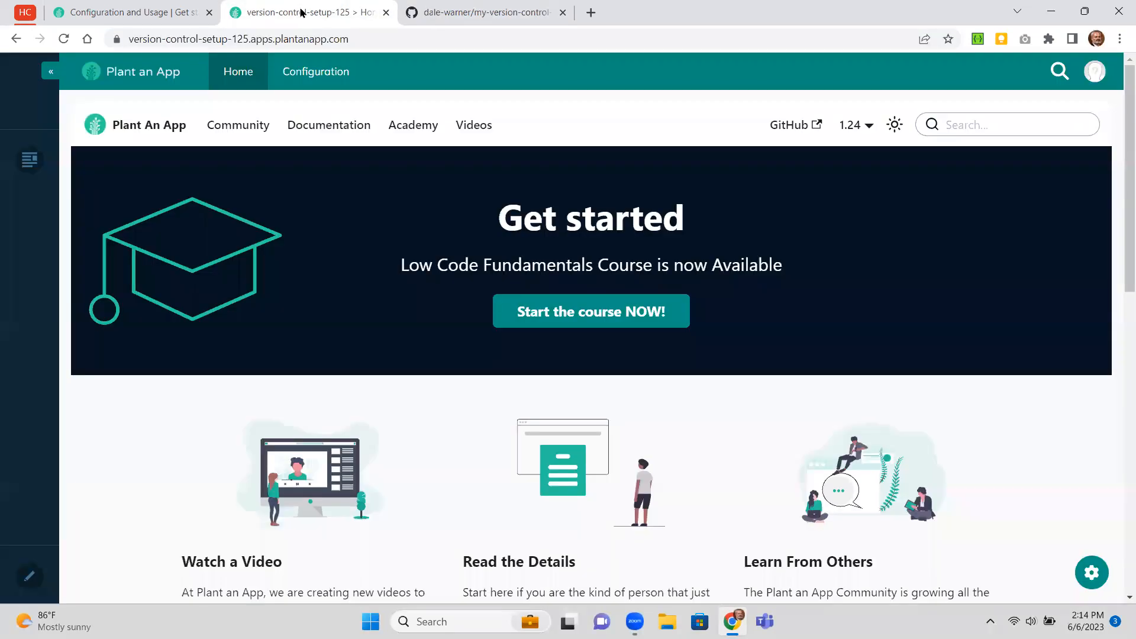
click(316, 74)
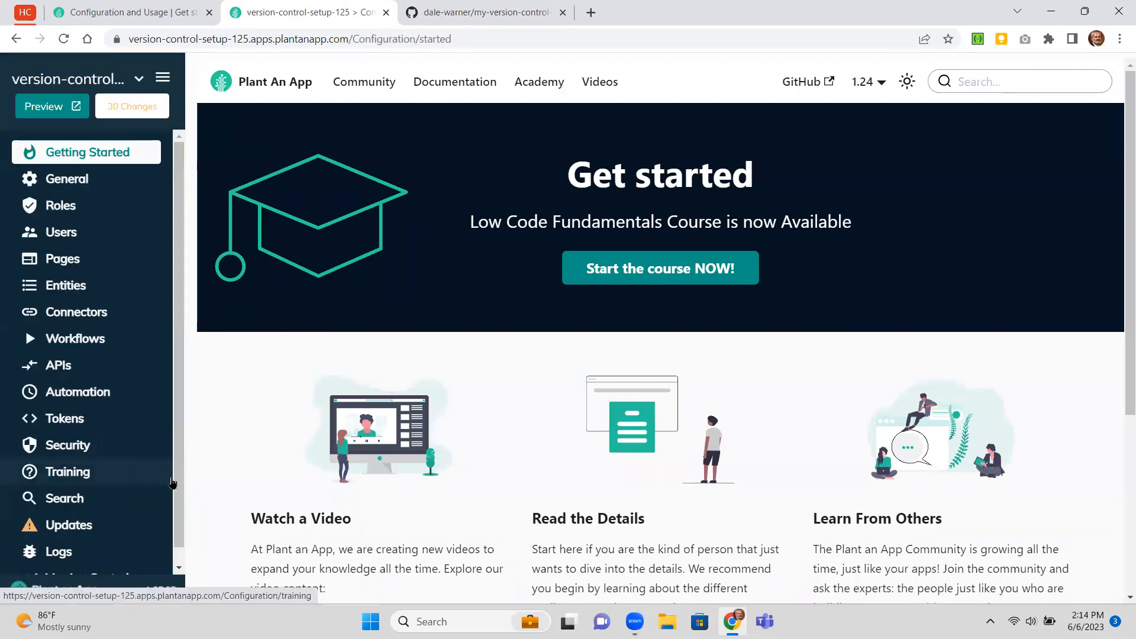
scroll(174, 554, down, 1)
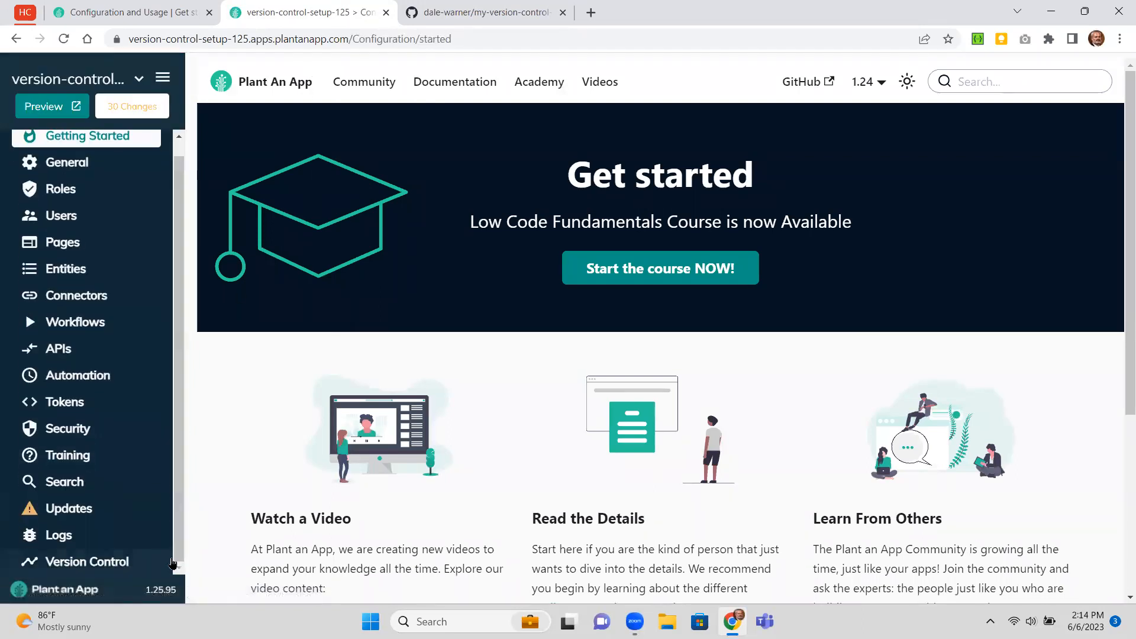
click(115, 563)
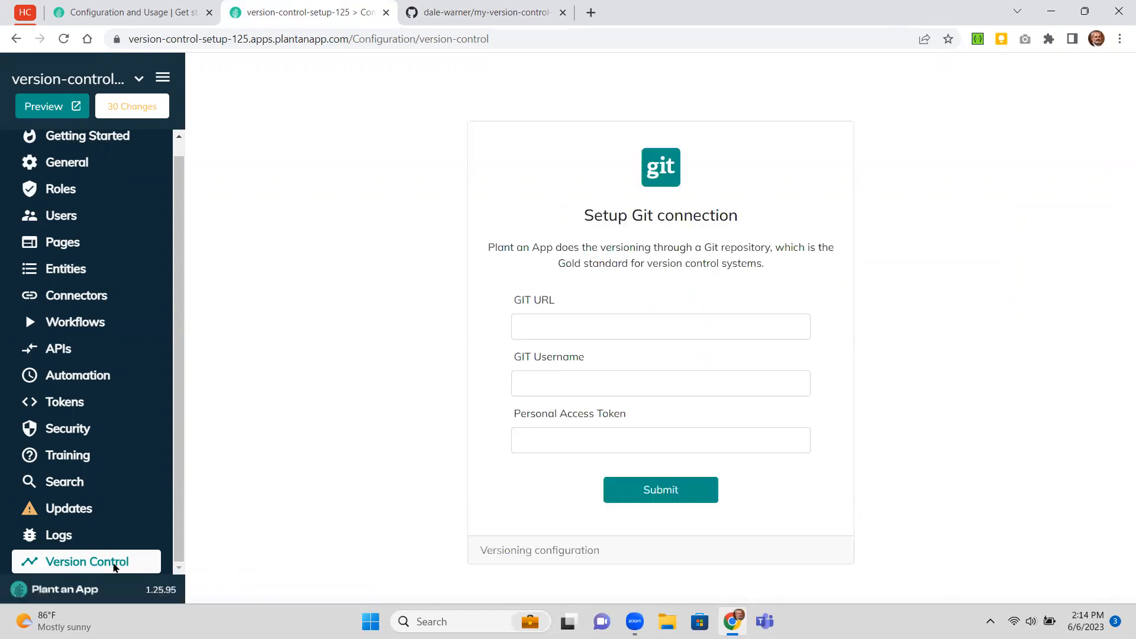
click(546, 333)
key(ctrl+v)
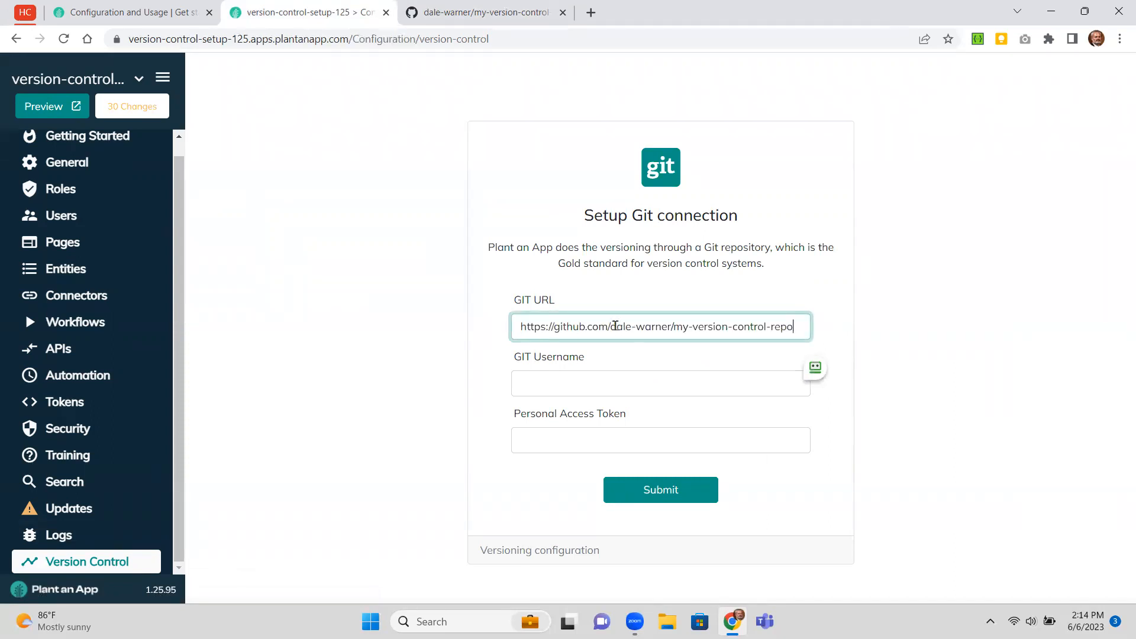
- Copy the account name out of the GIT URL and enter it as the GIT Username
drag(610, 326, 673, 328)
key(ctrl+c)
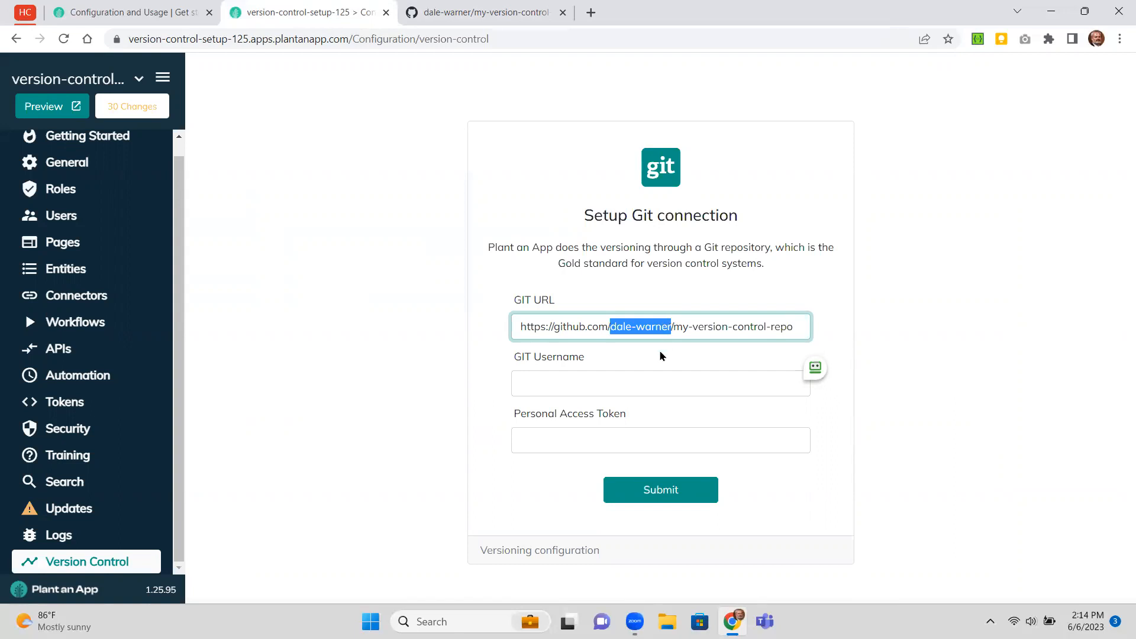
click(651, 385)
key(ctrl+v)
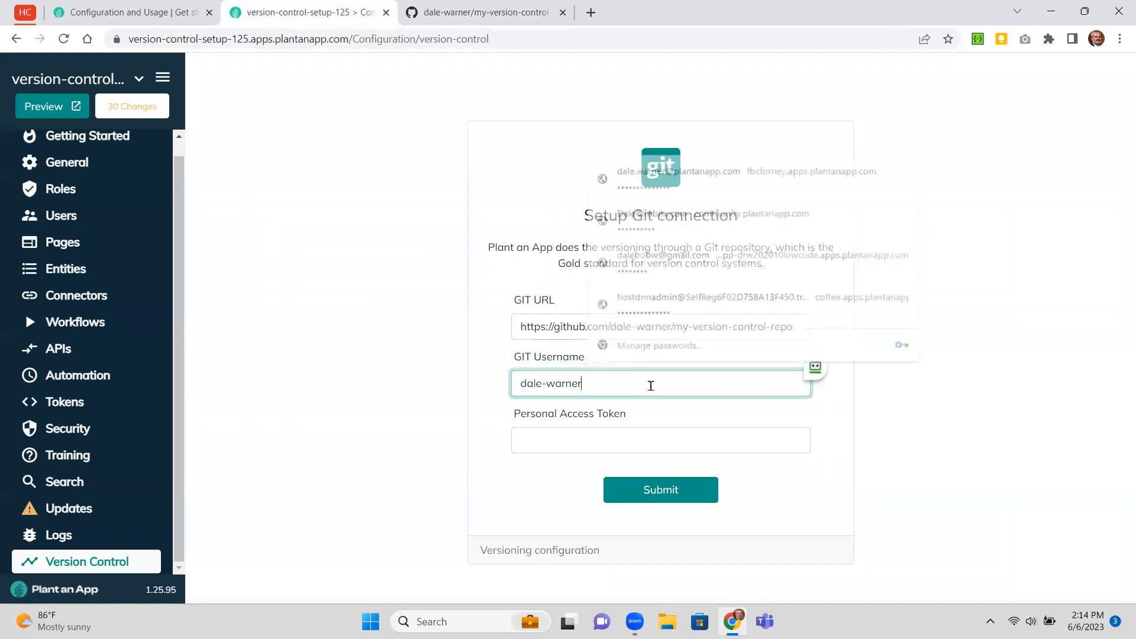
click(610, 440)
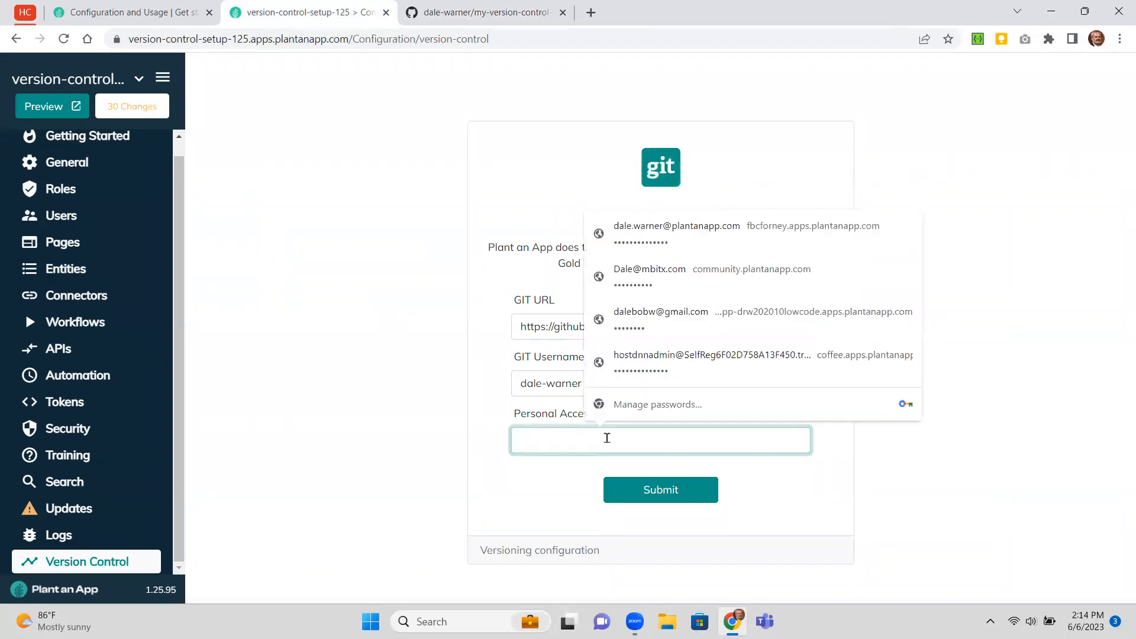
click(445, 430)
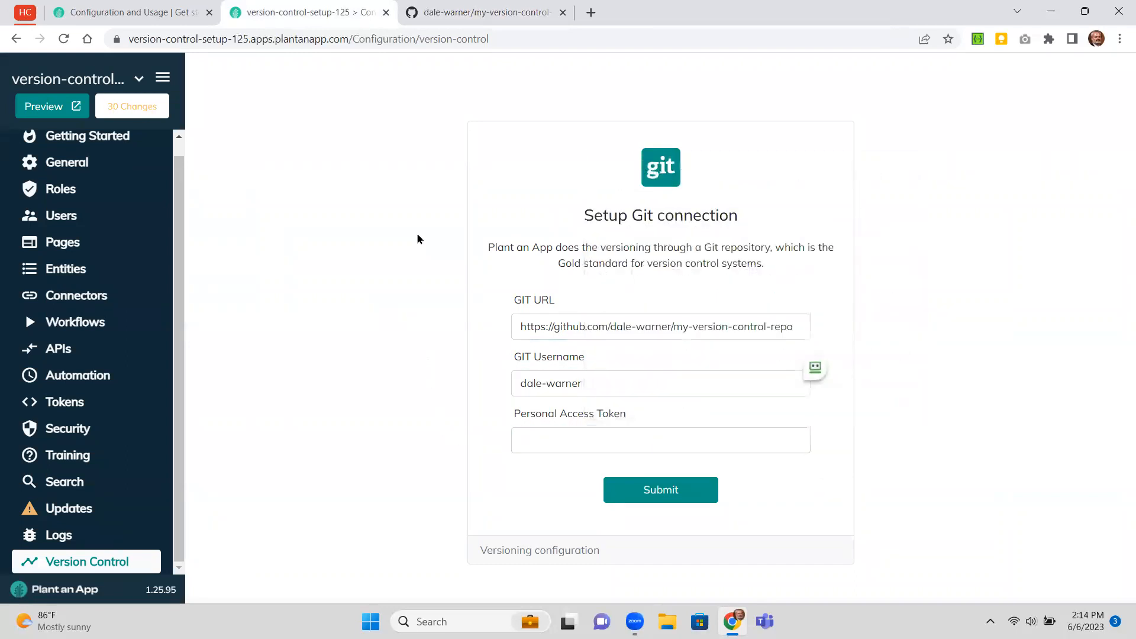
- Switch to GitHub and open the account's developer settings
click(525, 13)
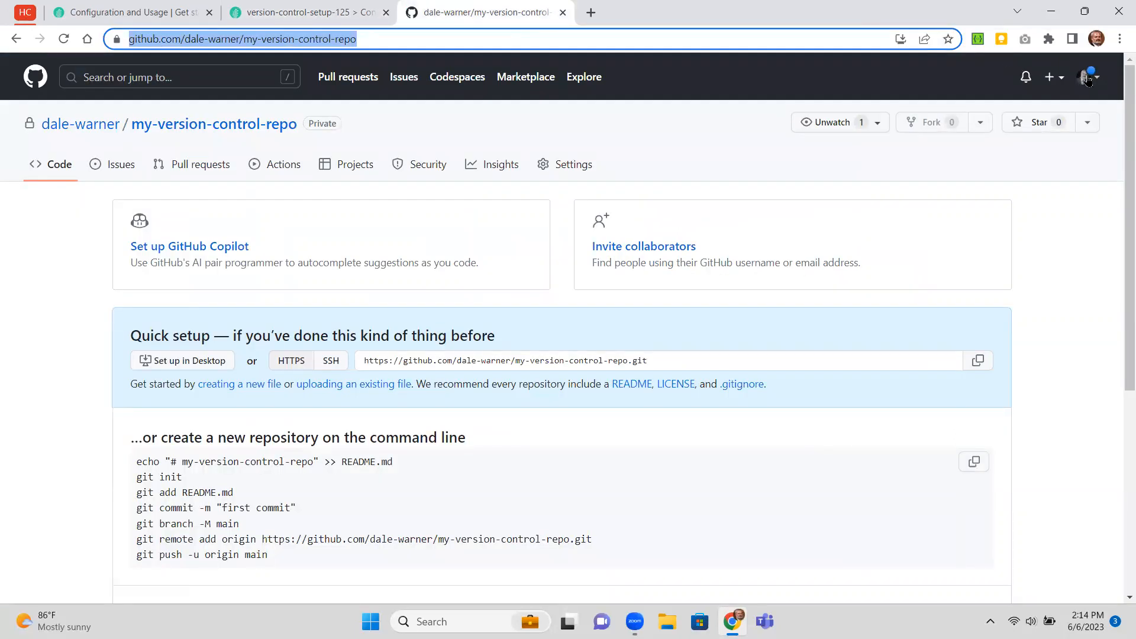
click(1098, 82)
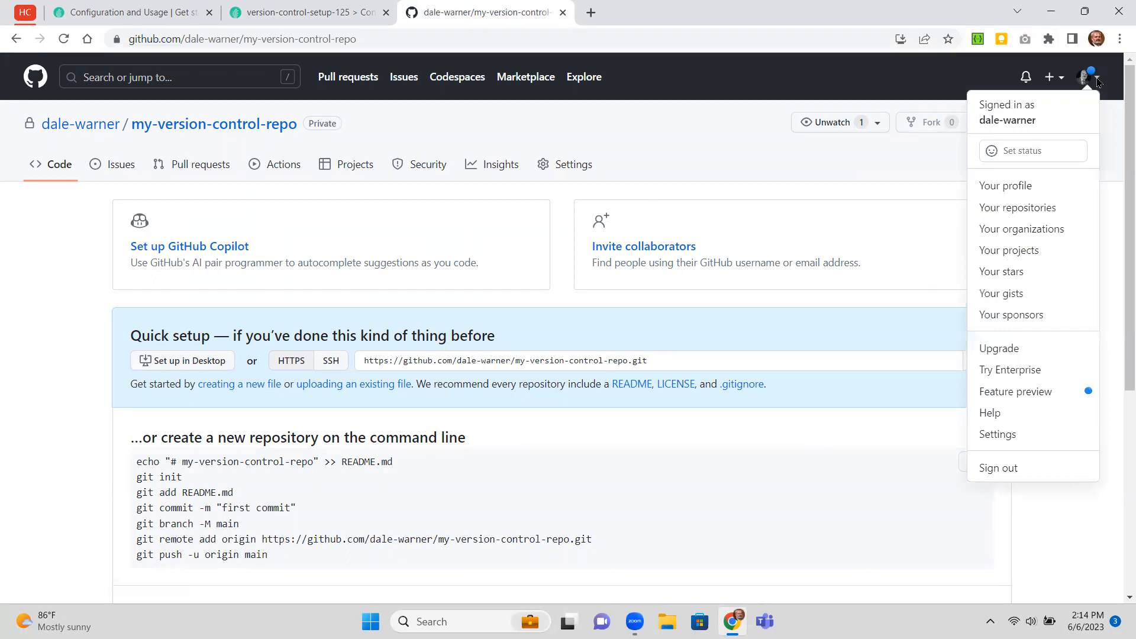
click(1047, 445)
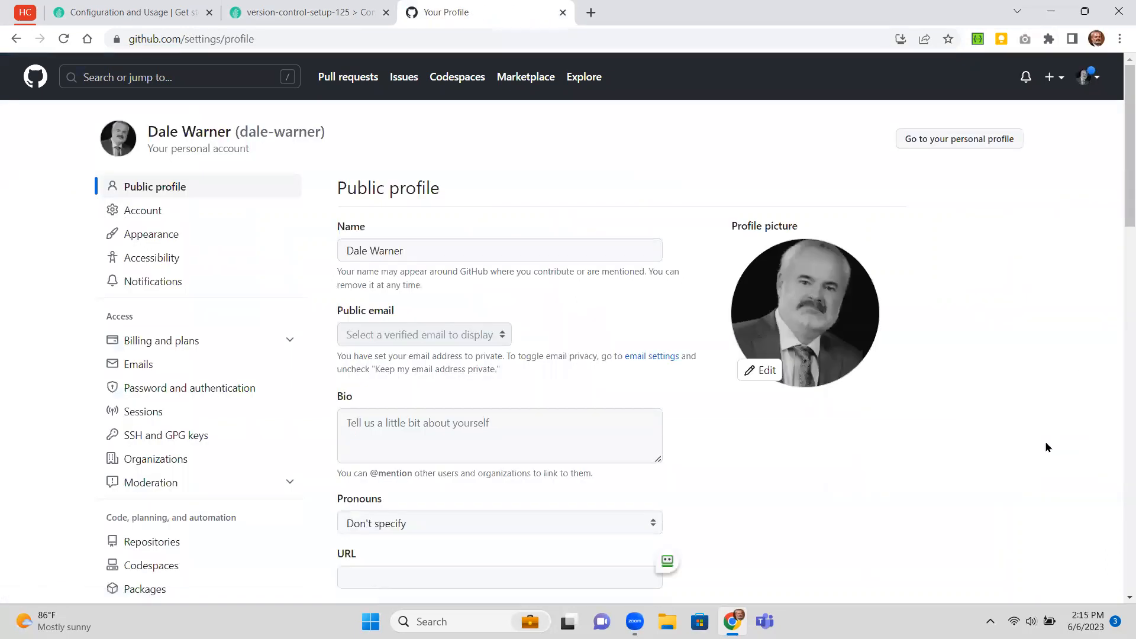
scroll(1118, 535, down, 8)
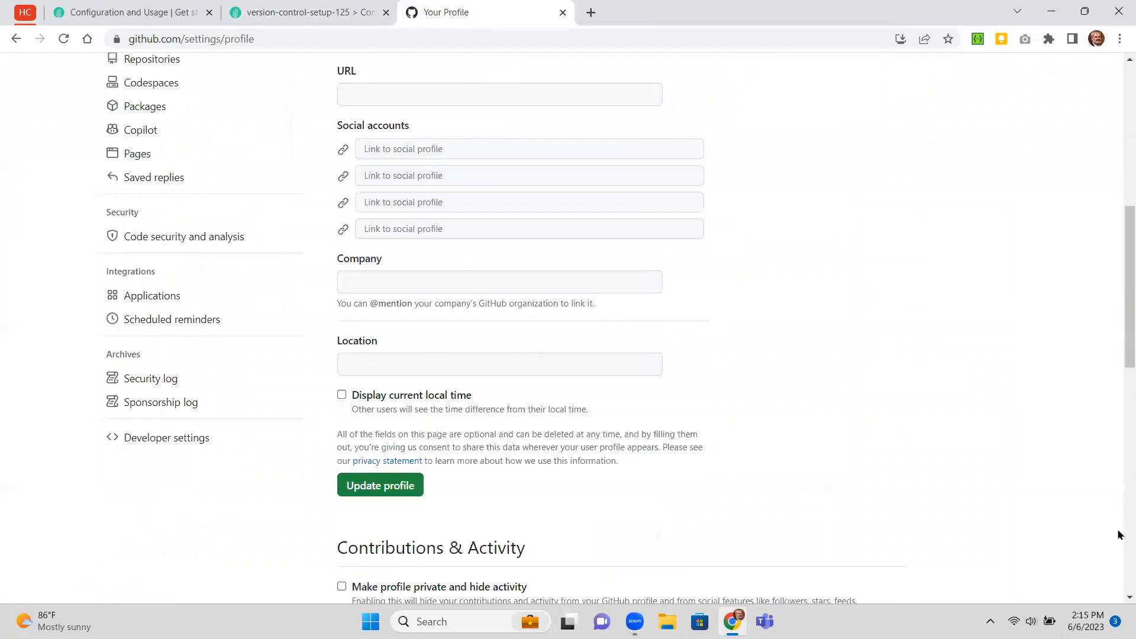
click(162, 443)
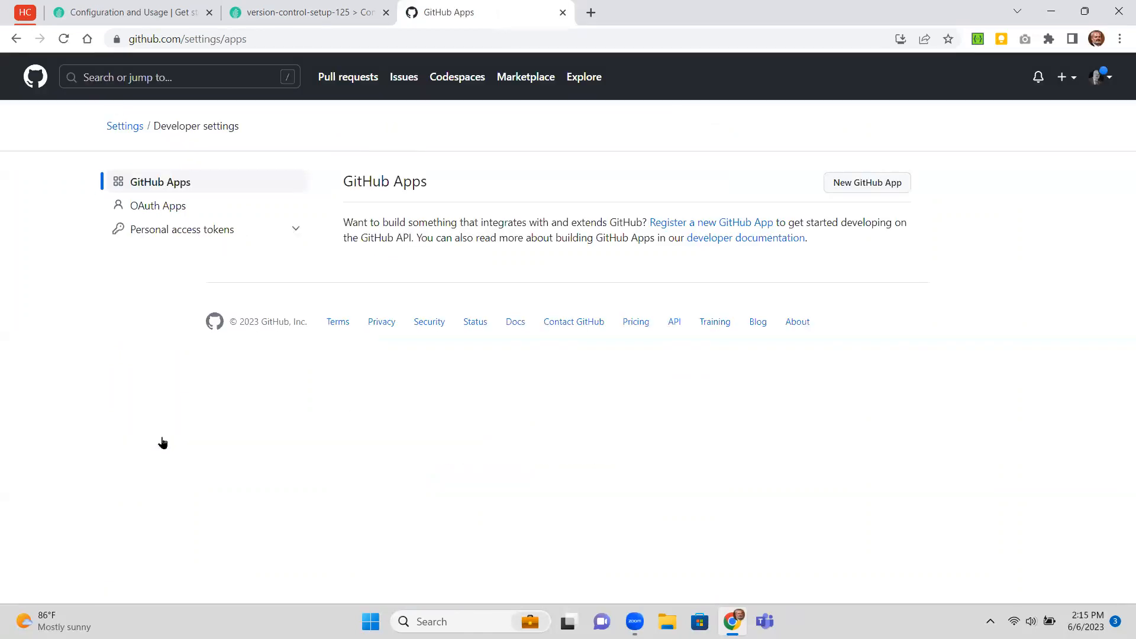
- Start a new classic personal access token from the account's list of classic tokens
click(294, 232)
click(178, 279)
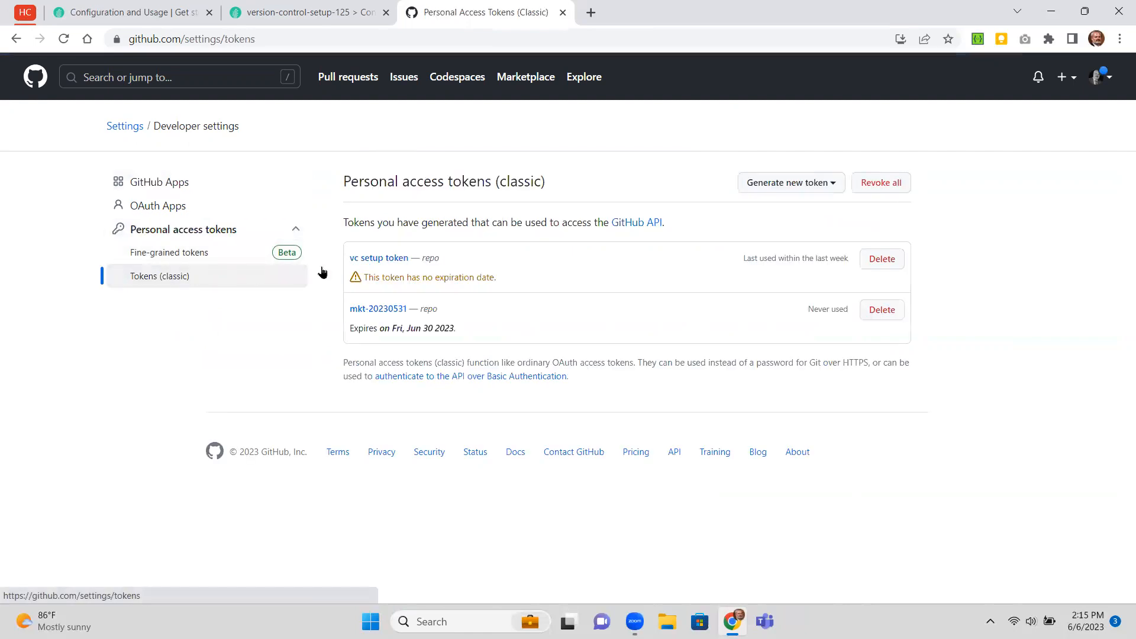
click(837, 187)
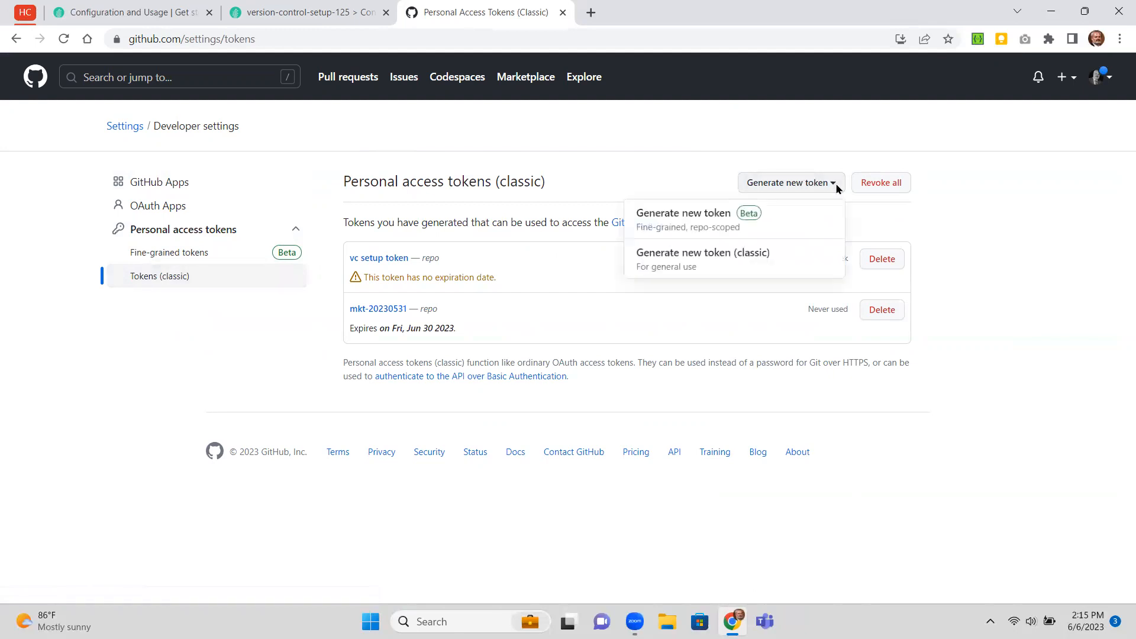
click(763, 256)
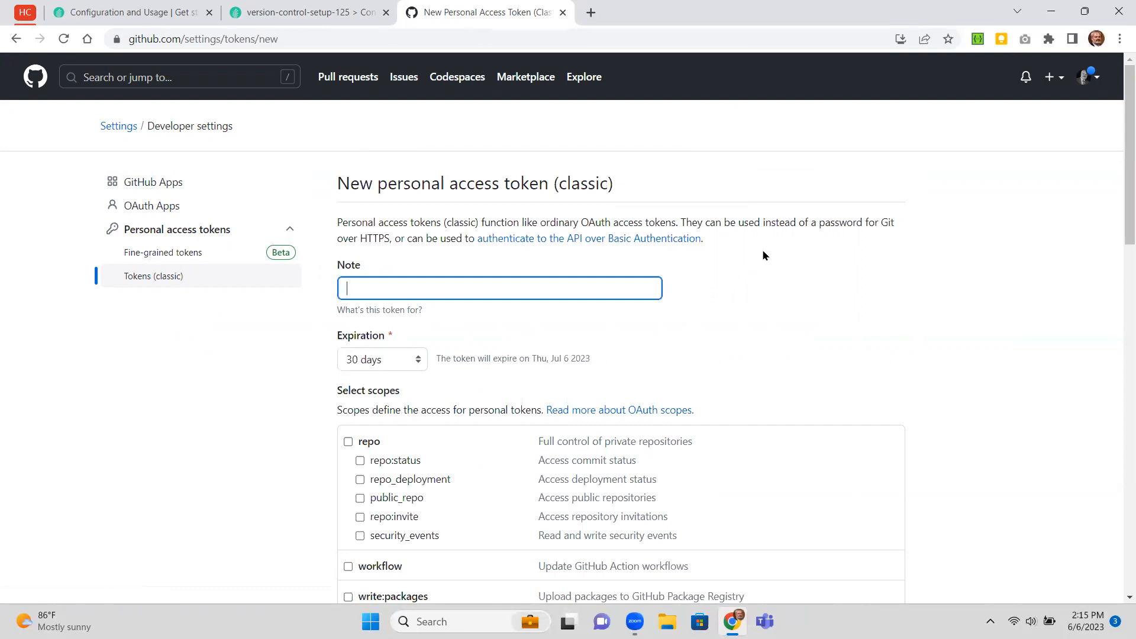
- Generate the classic token with the note "Demonstrate Version Control Setup" and the full repo scope
text(Demonstrate Version Control Setup)
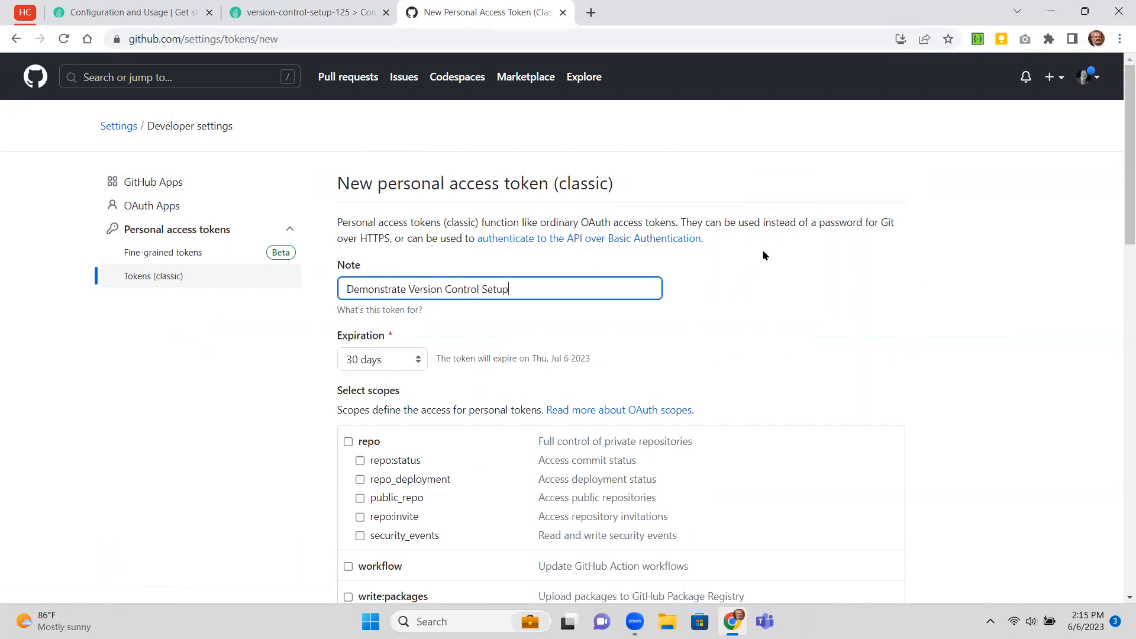
click(349, 442)
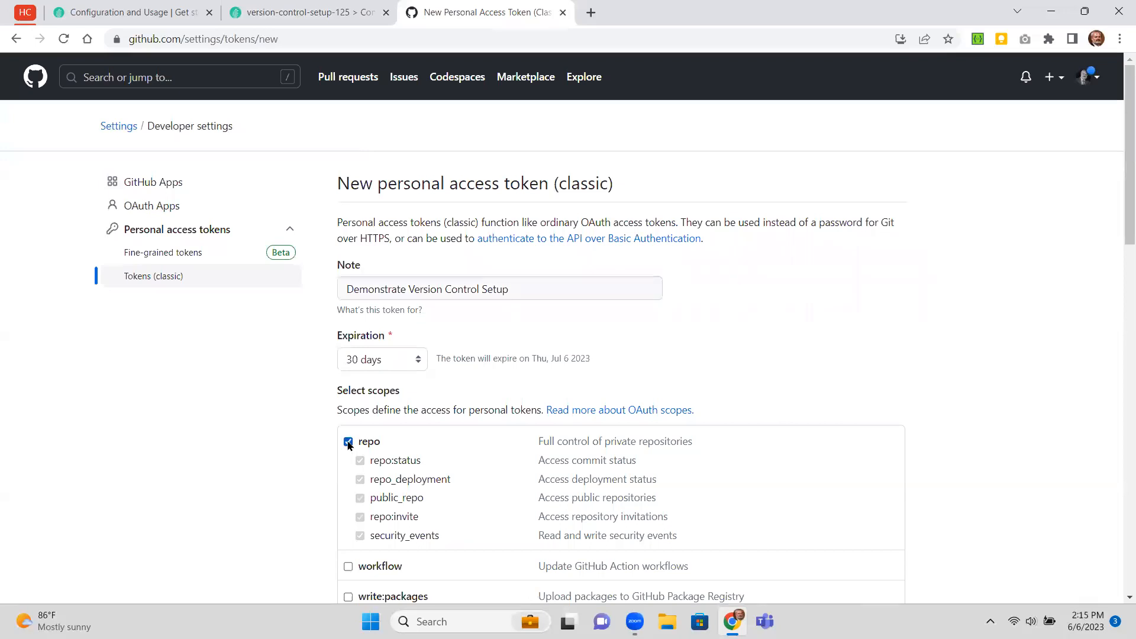
drag(1118, 222, 1119, 562)
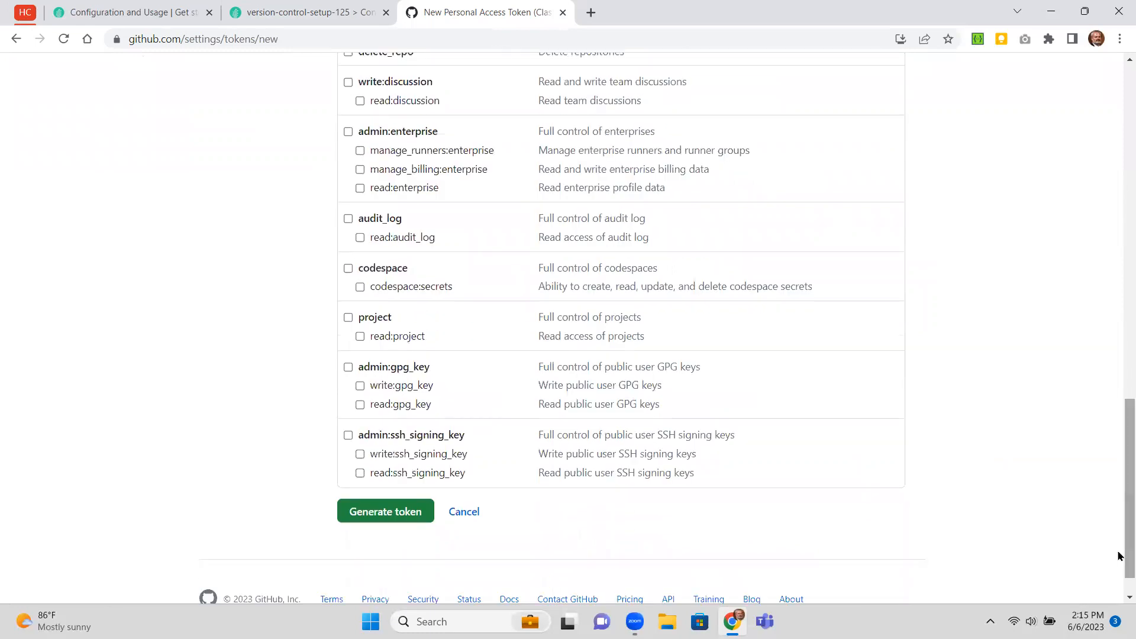
click(400, 512)
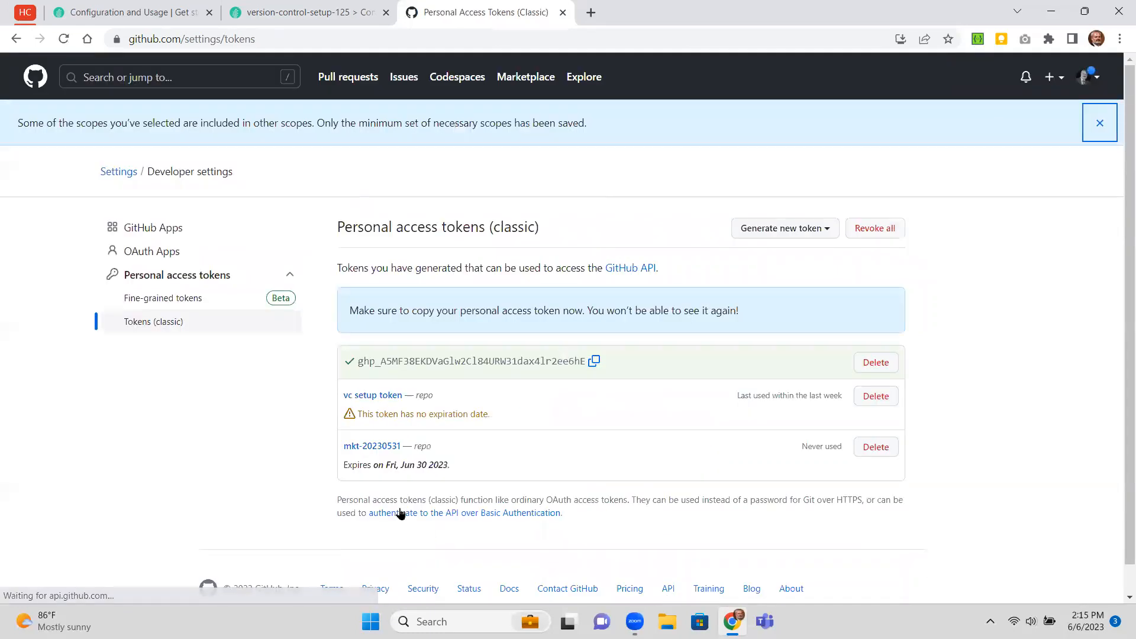
- Copy the generated token and paste it as the Personal Access Token in the Plant an App site's Git connection setup
click(594, 361)
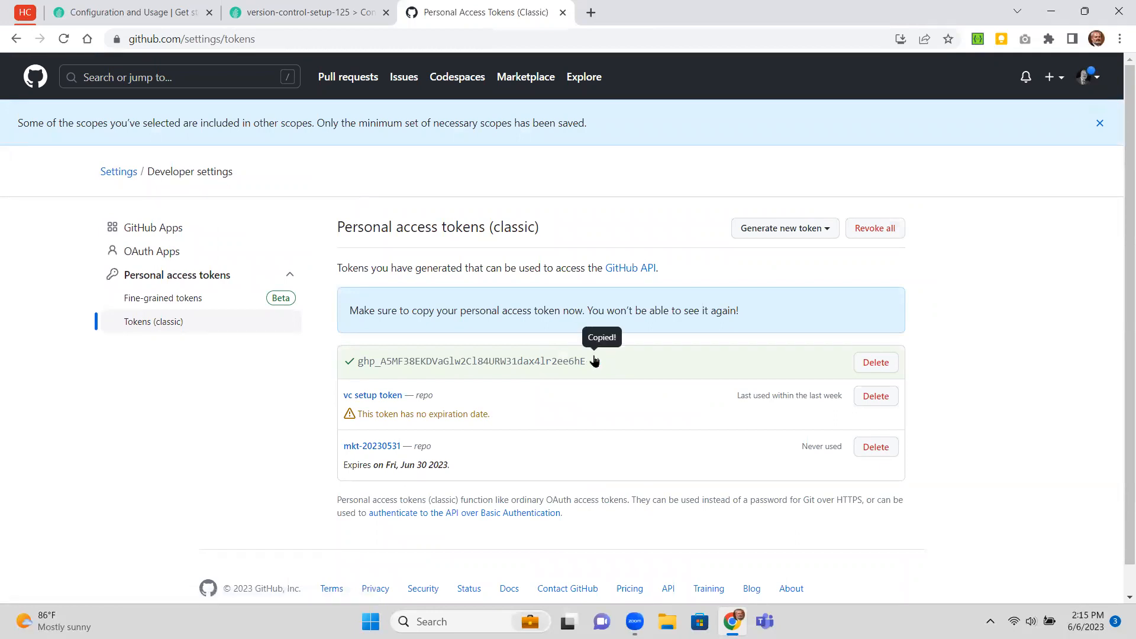
click(279, 12)
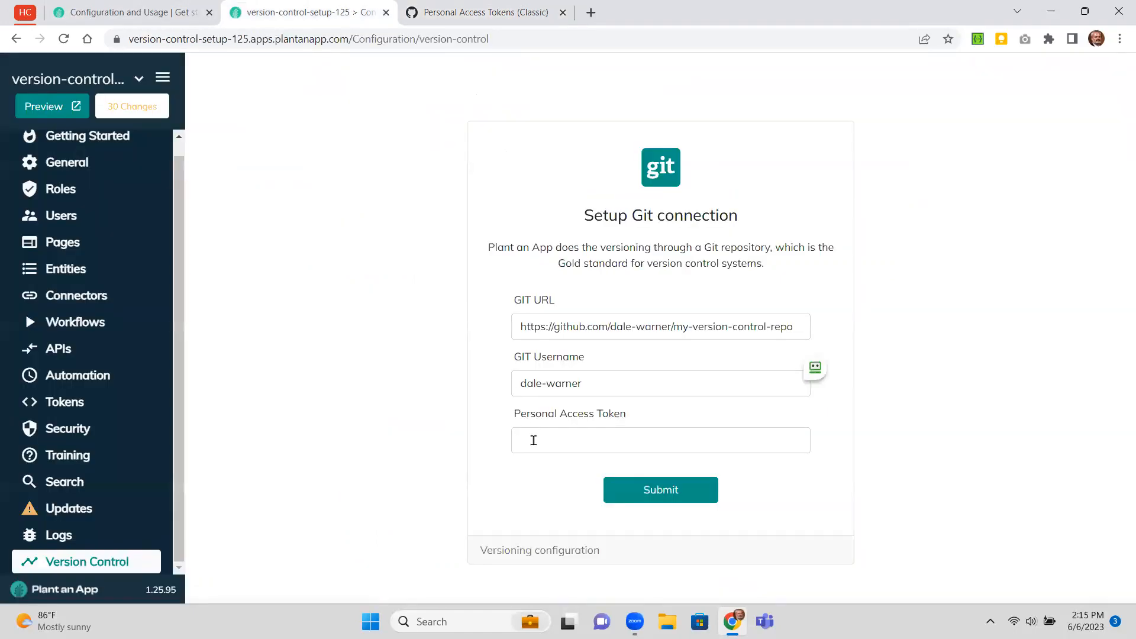
click(533, 443)
key(ctrl+v)
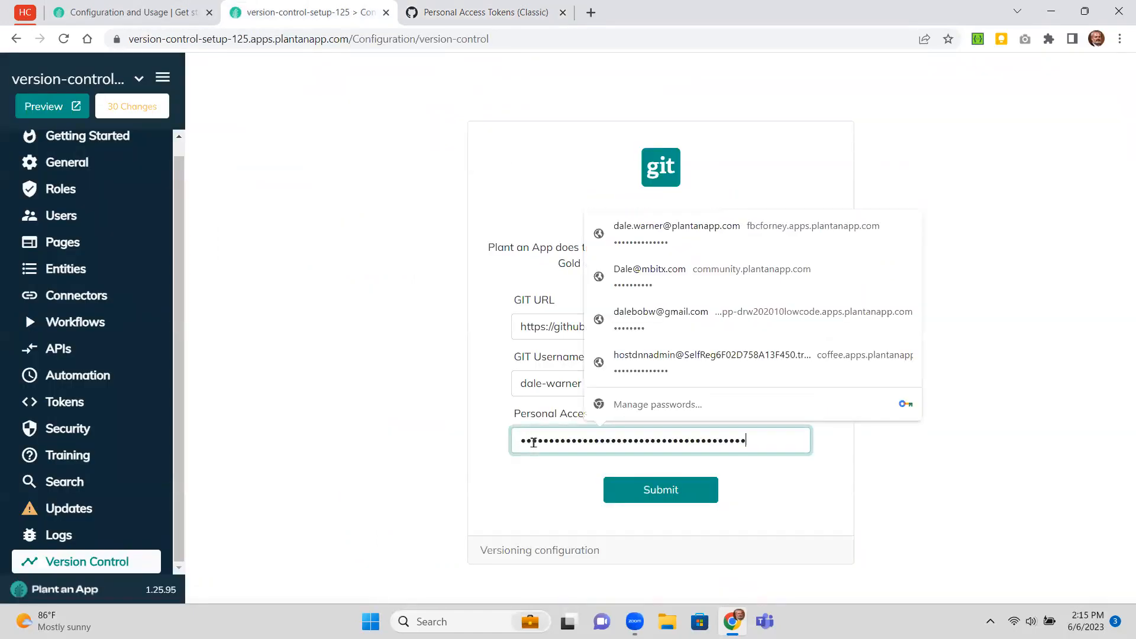
click(920, 488)
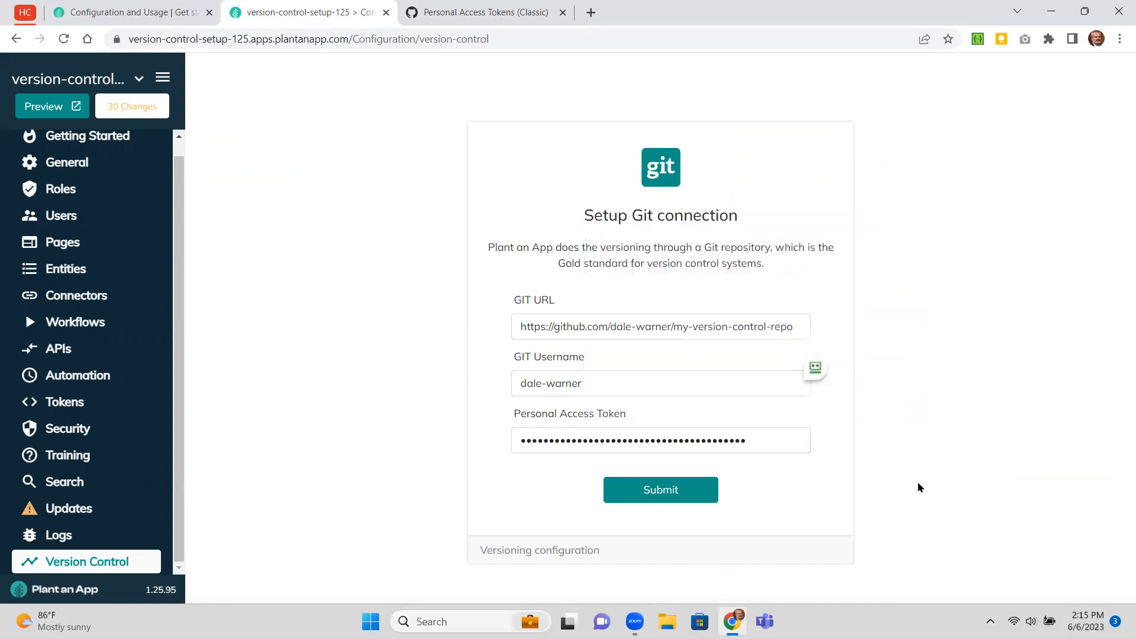
- Submit the Git connection, decline saving the login to RoboForm, and initialize the first commit
click(671, 498)
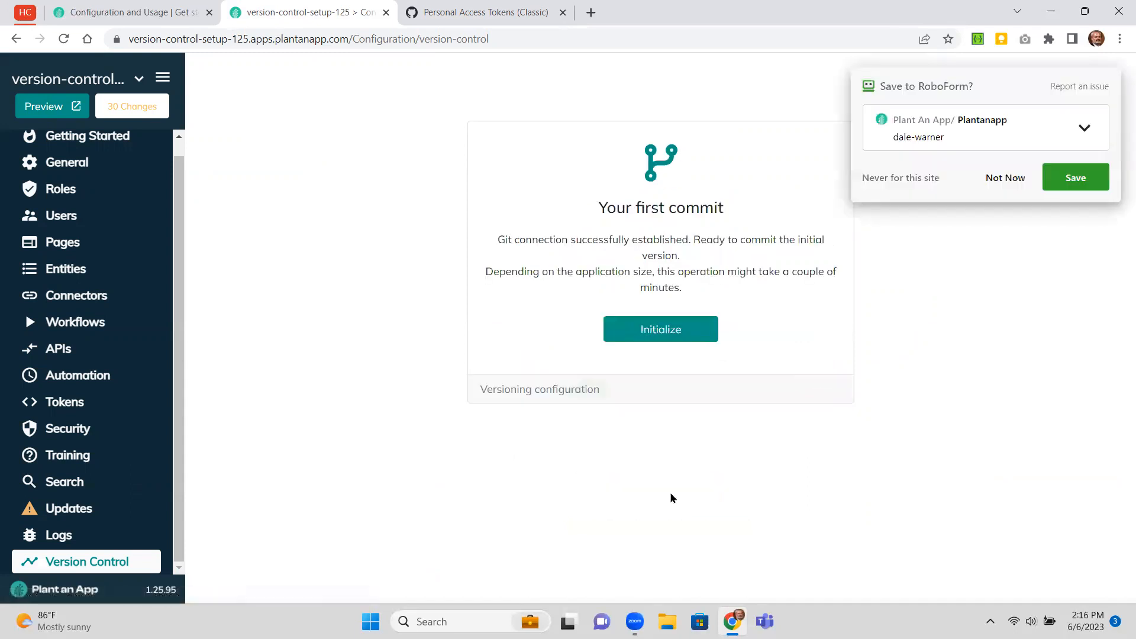
click(1007, 178)
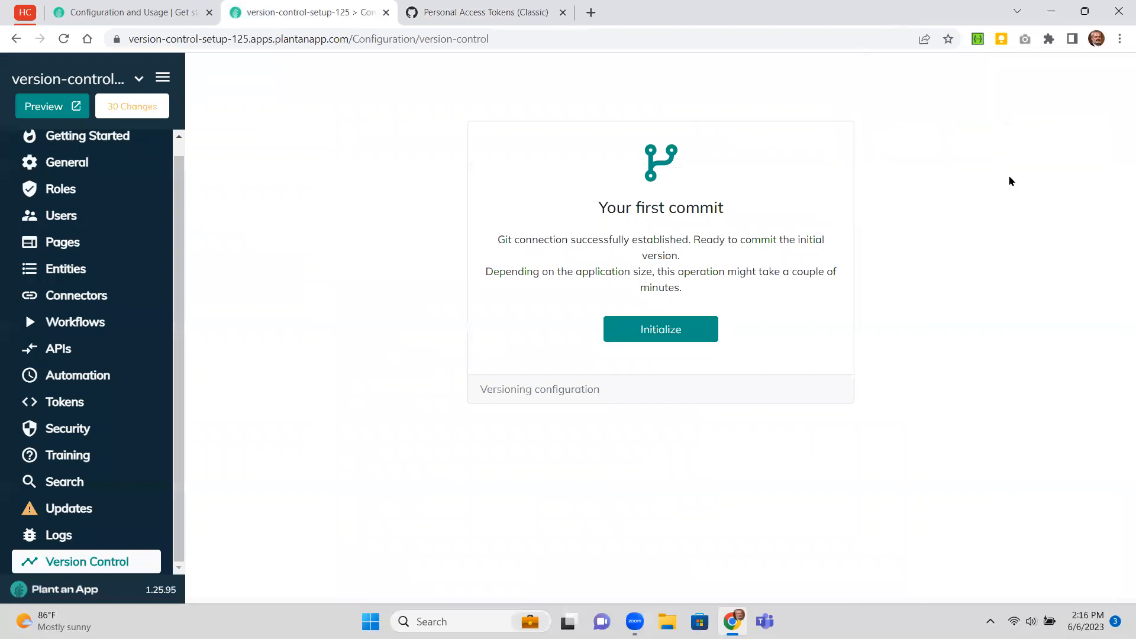
click(661, 331)
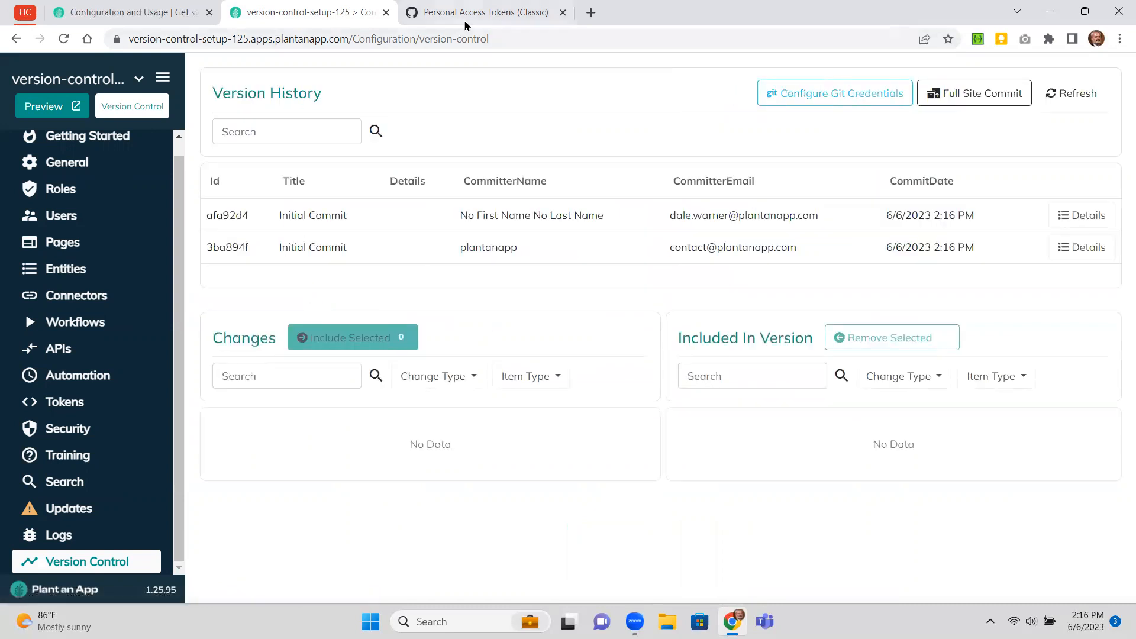
- Switch to GitHub and examine the Entities folder in the Production branch of my-version-control-repo
click(492, 13)
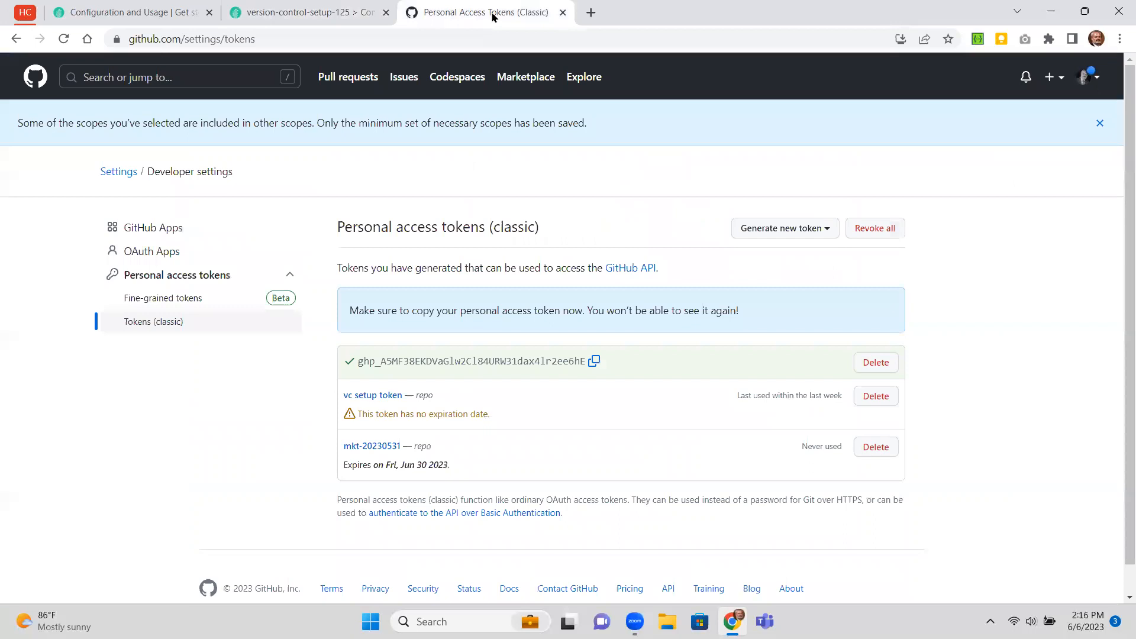
click(40, 80)
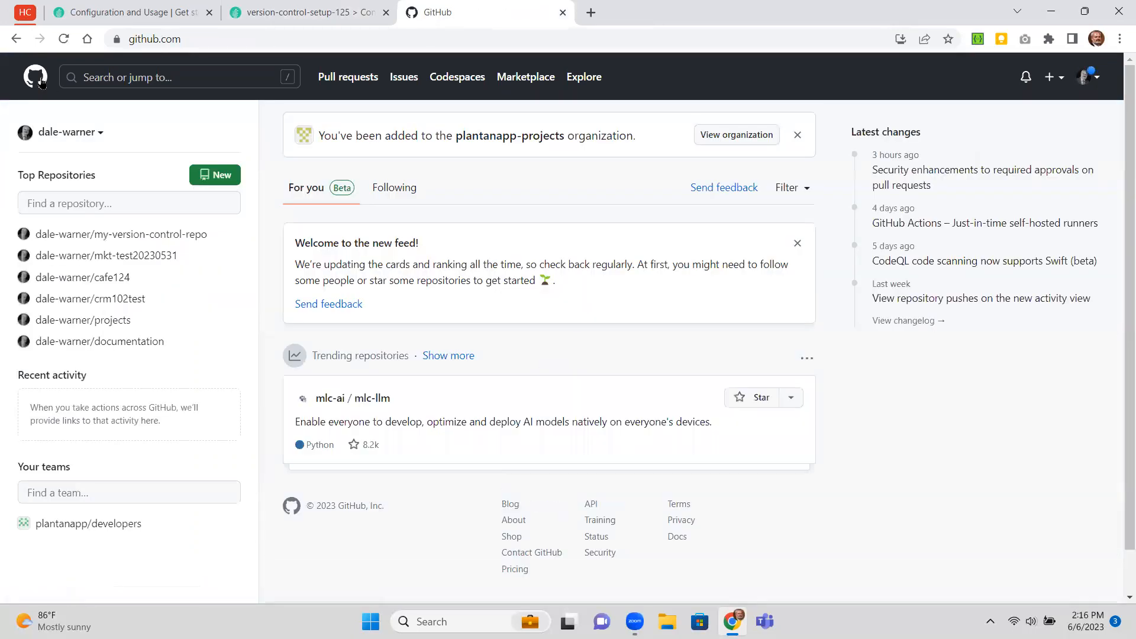
click(140, 234)
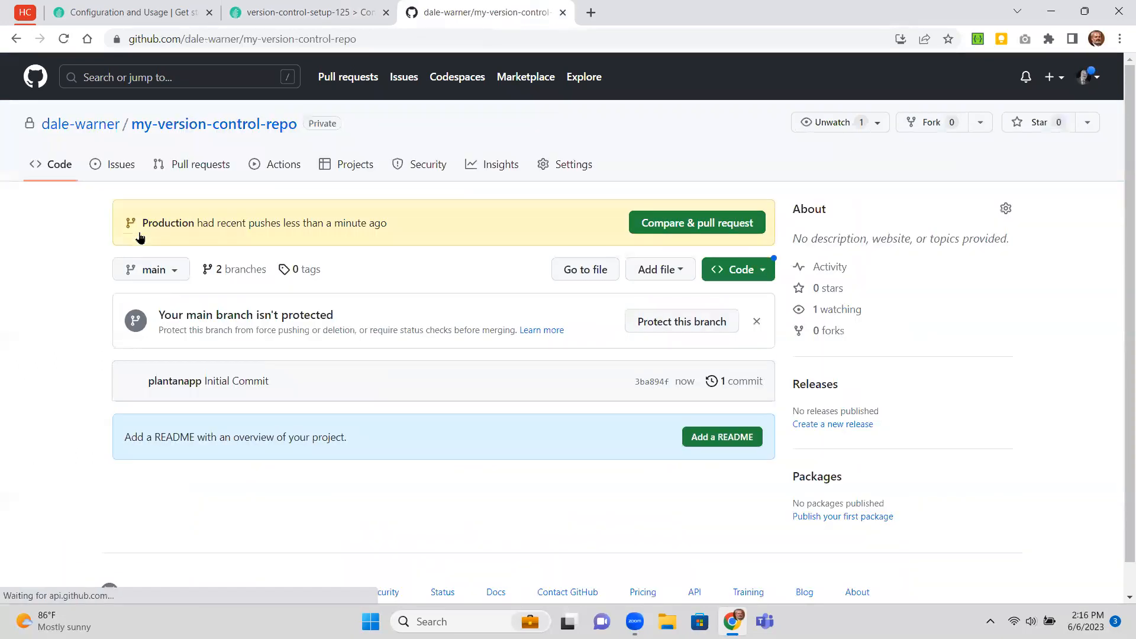
click(174, 269)
click(168, 411)
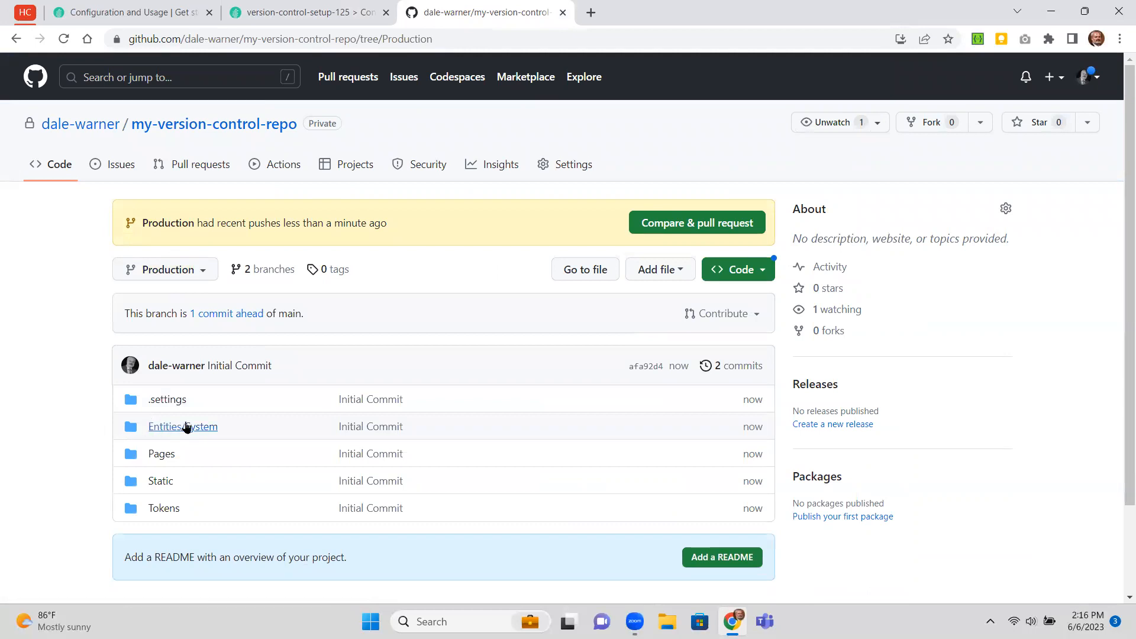
click(188, 426)
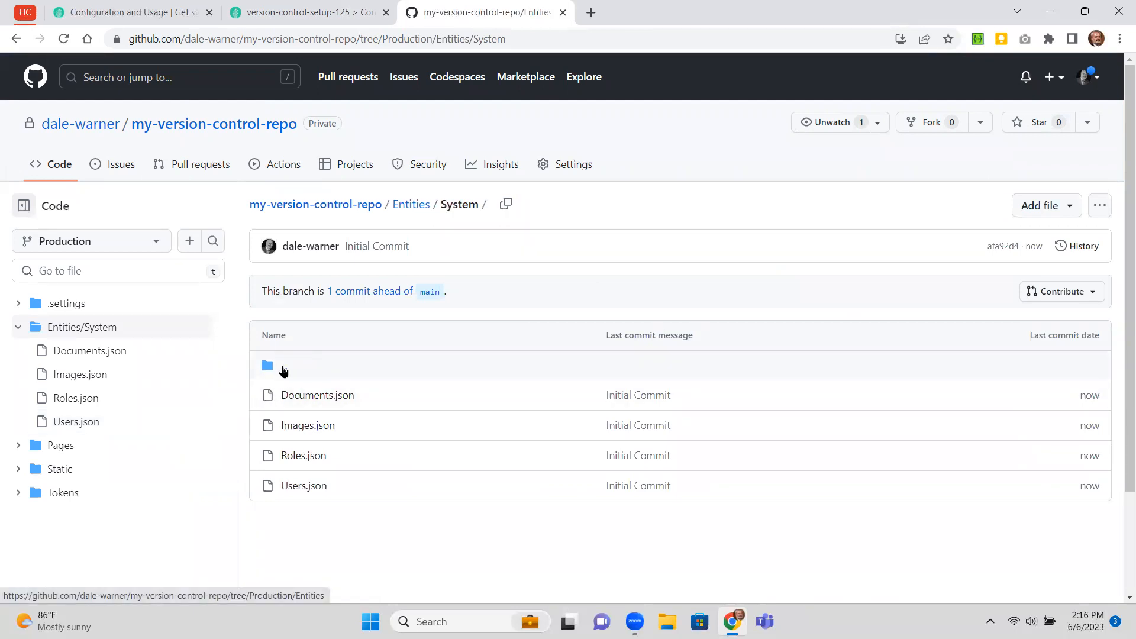
click(411, 205)
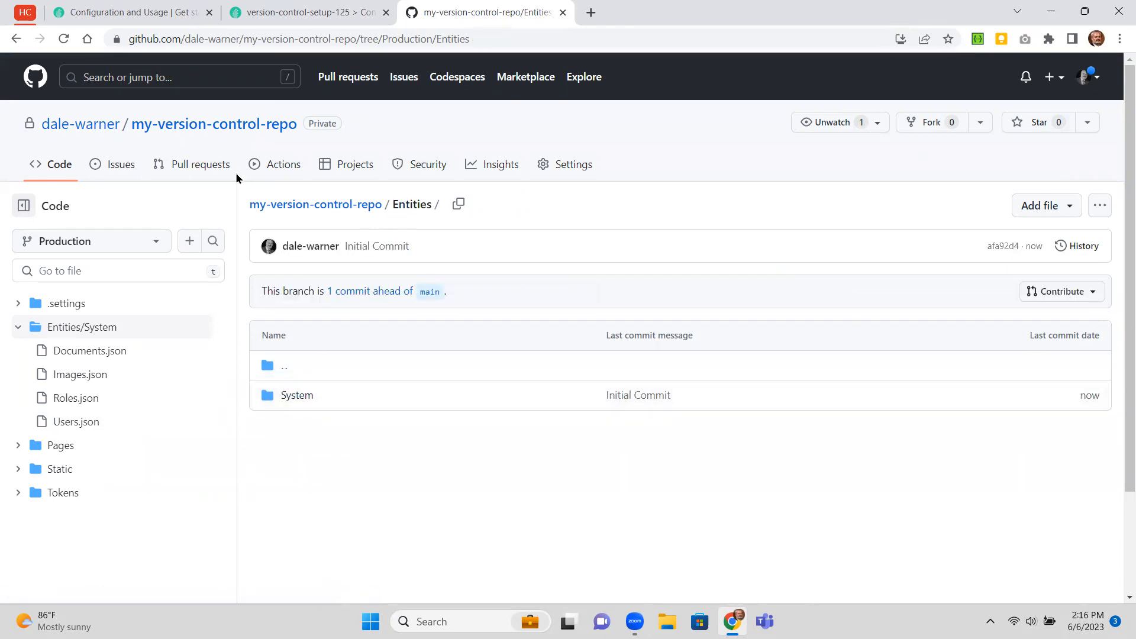
- Switch back to the Plant an App site and start its first entity in the Default namespace
click(276, 13)
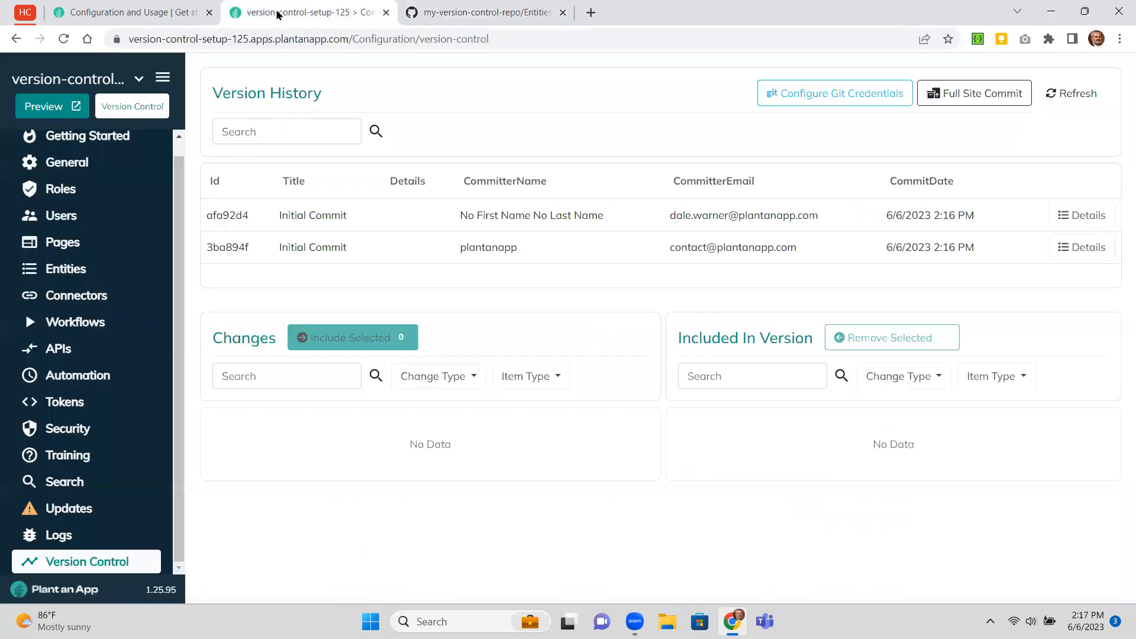
click(69, 272)
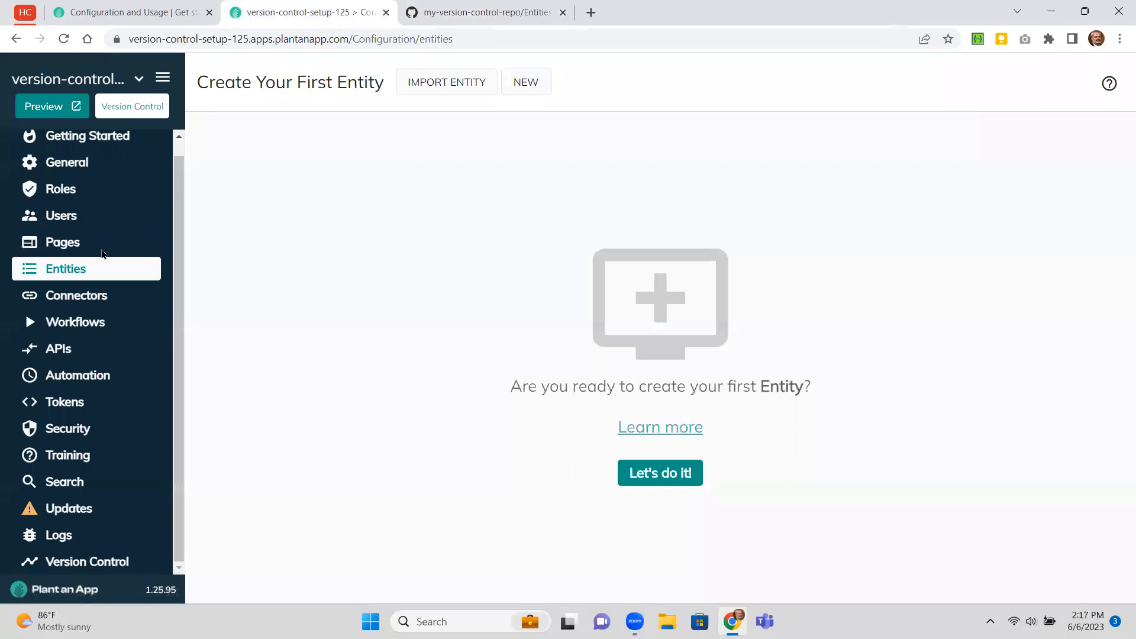
click(667, 478)
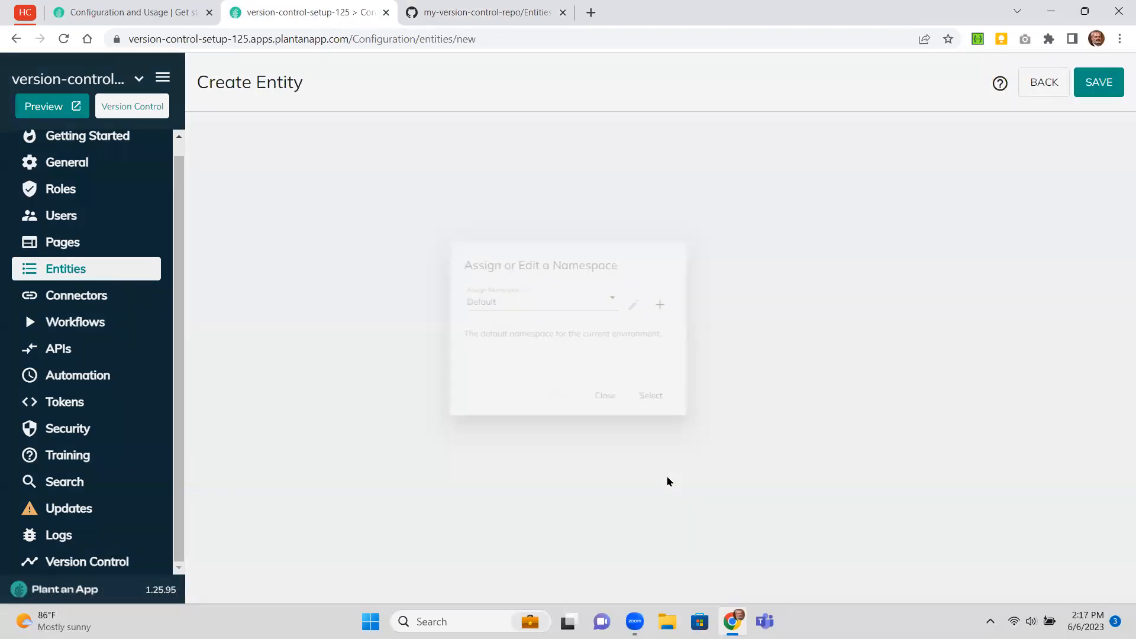
click(672, 412)
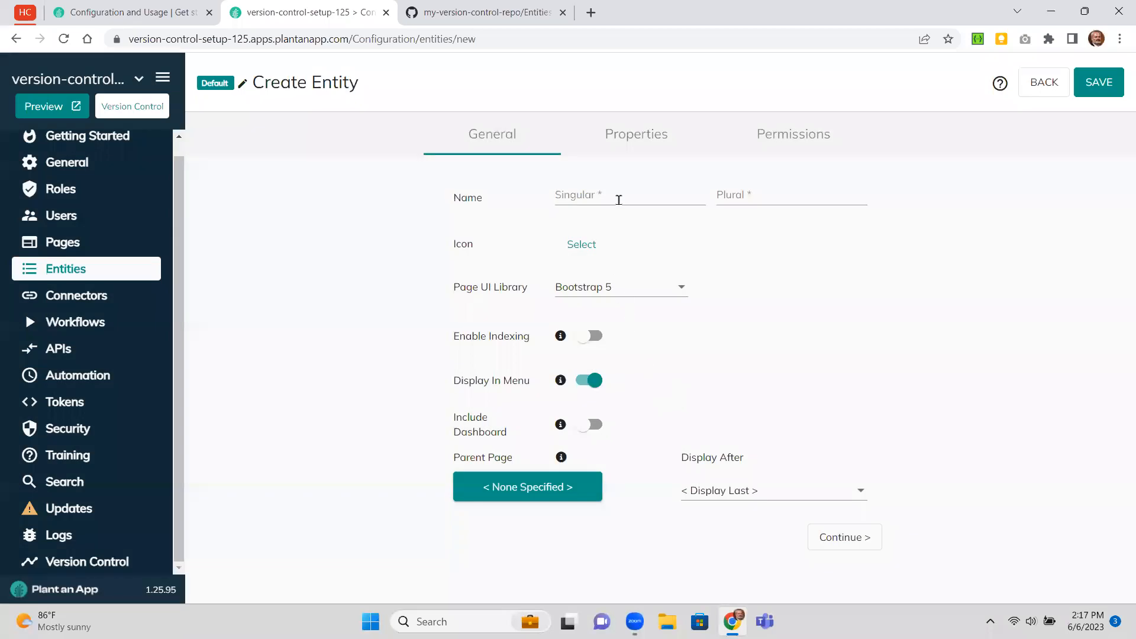
- Name the new entity Customer in the singular and Customers in the plural, and continue to its properties
click(618, 200)
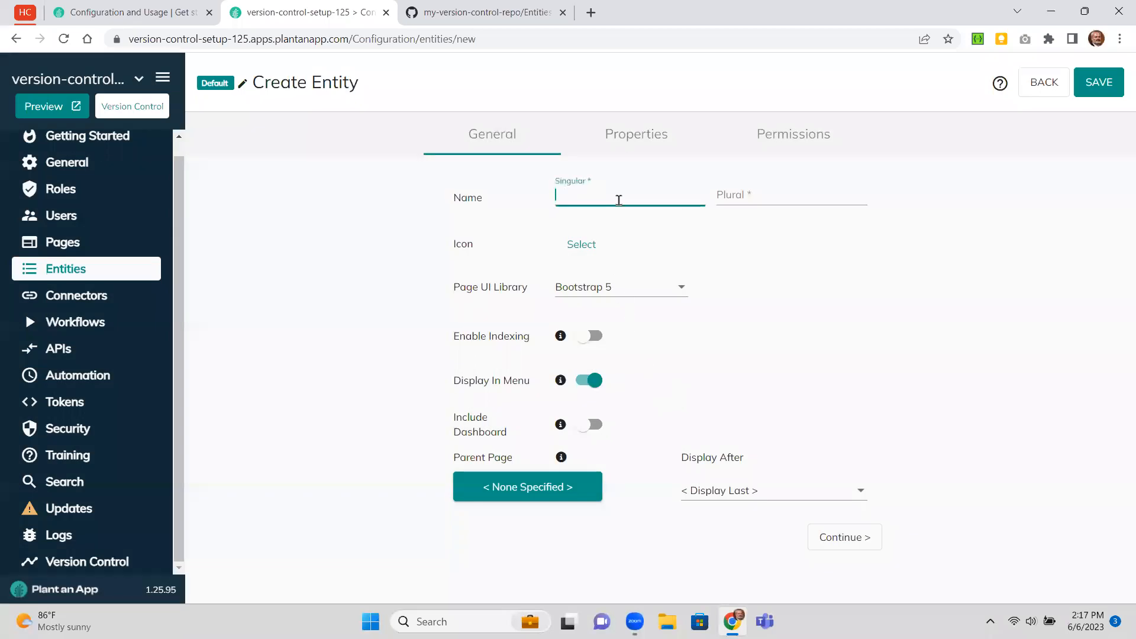
text(Customer)
key(Tab)
text(Custom)
key(BackSpace)
key(BackSpace)
text(omers)
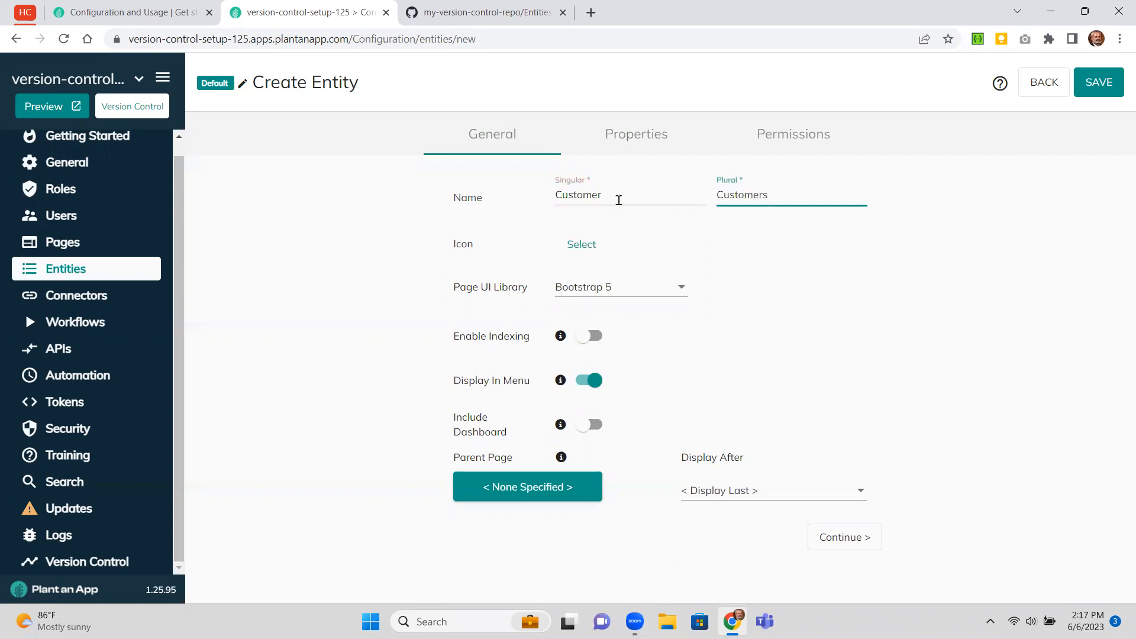
click(853, 536)
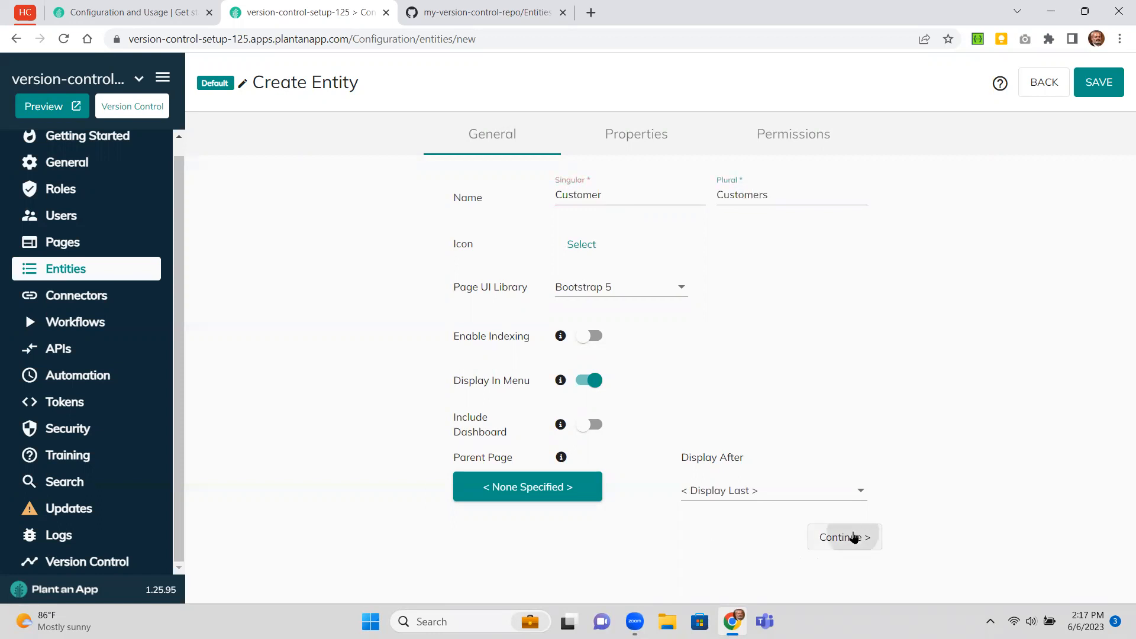
- Add a custom text property called Name, use it as the entity's display name, and save the entity
click(312, 506)
text(Name)
click(408, 510)
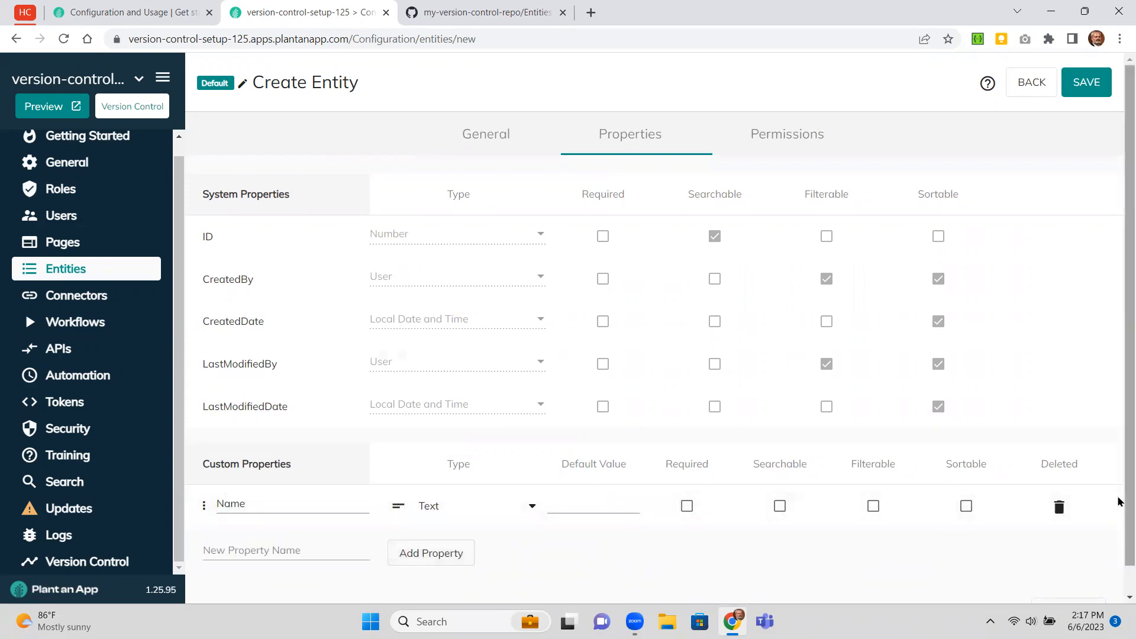
scroll(1118, 501, down, 1)
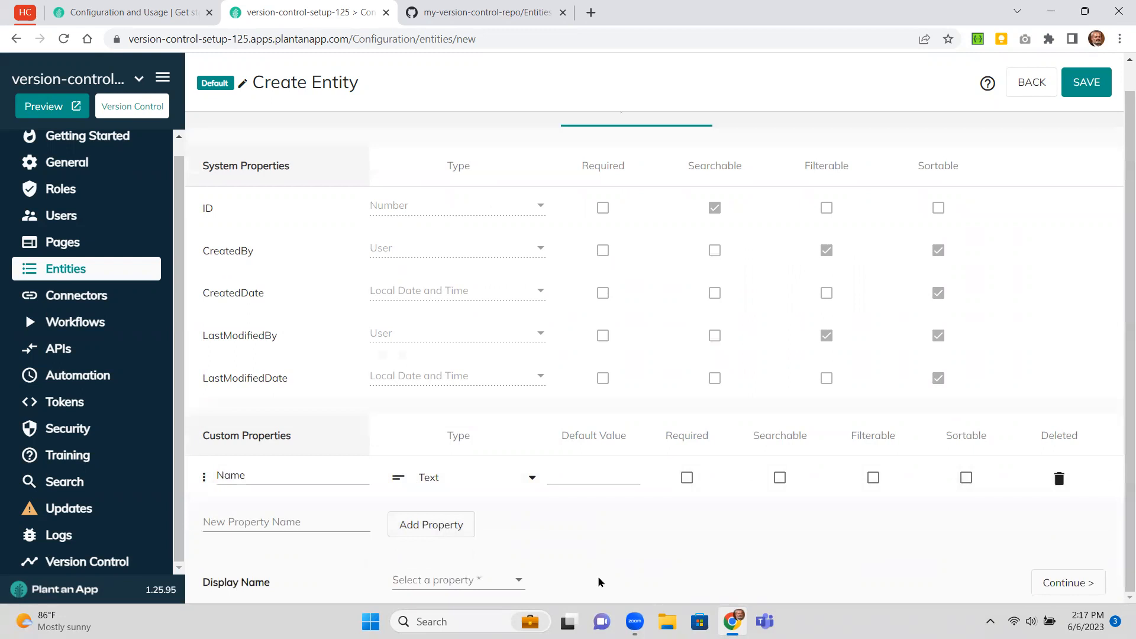
click(418, 580)
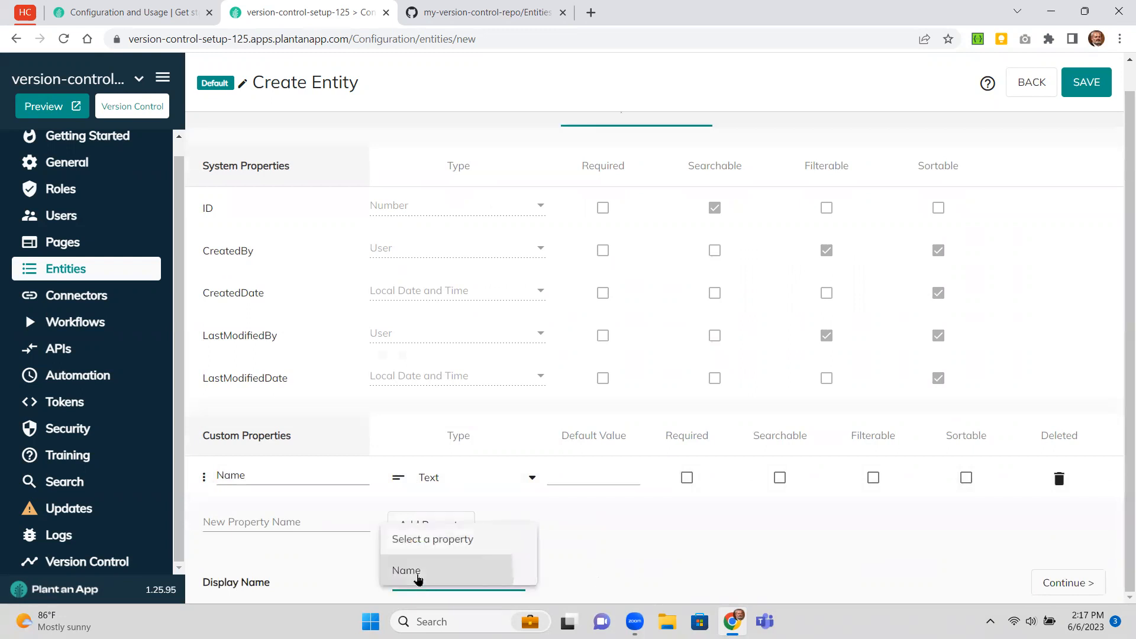
click(417, 576)
click(1086, 85)
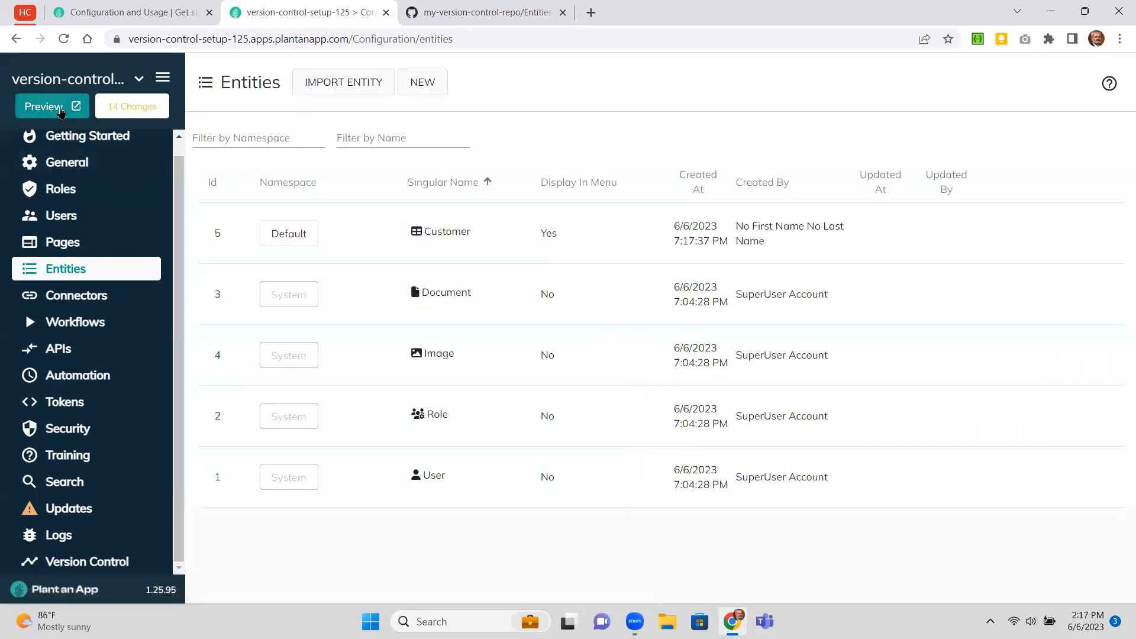
- Preview the site and add a customer record named "Sample Client 1" to the Customers listing
click(59, 109)
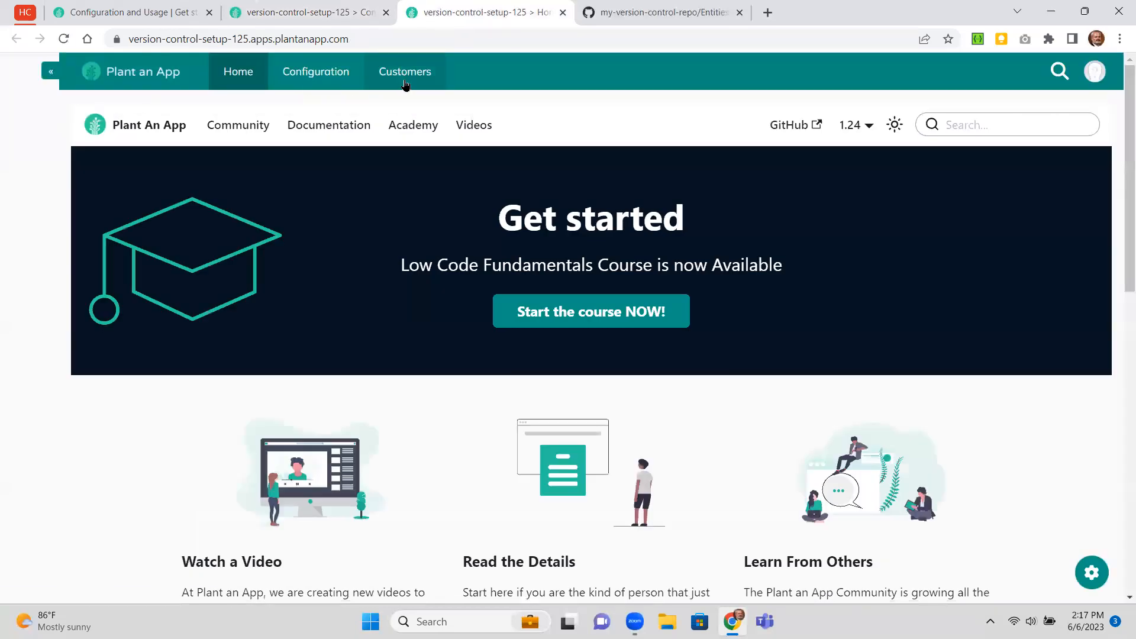
click(407, 70)
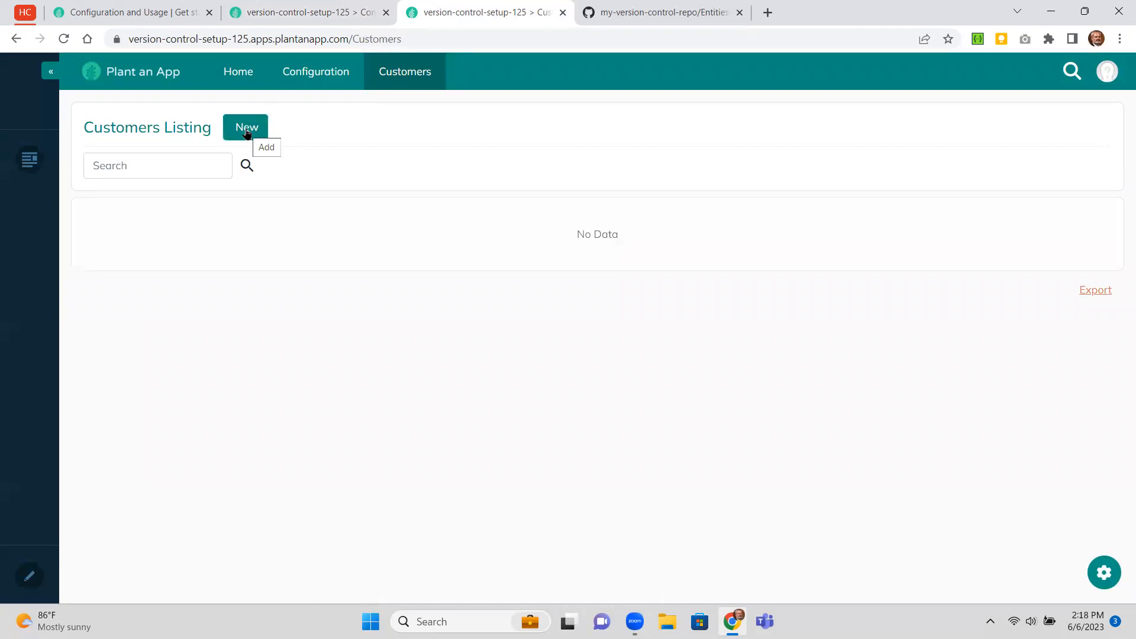
click(247, 133)
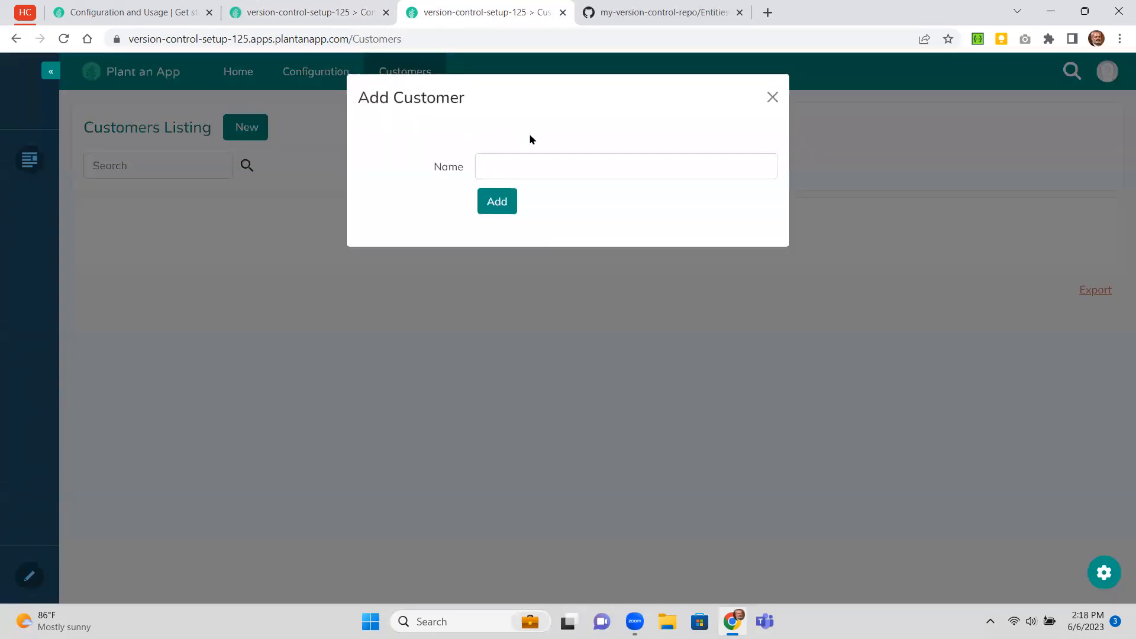
click(555, 161)
text(Sam)
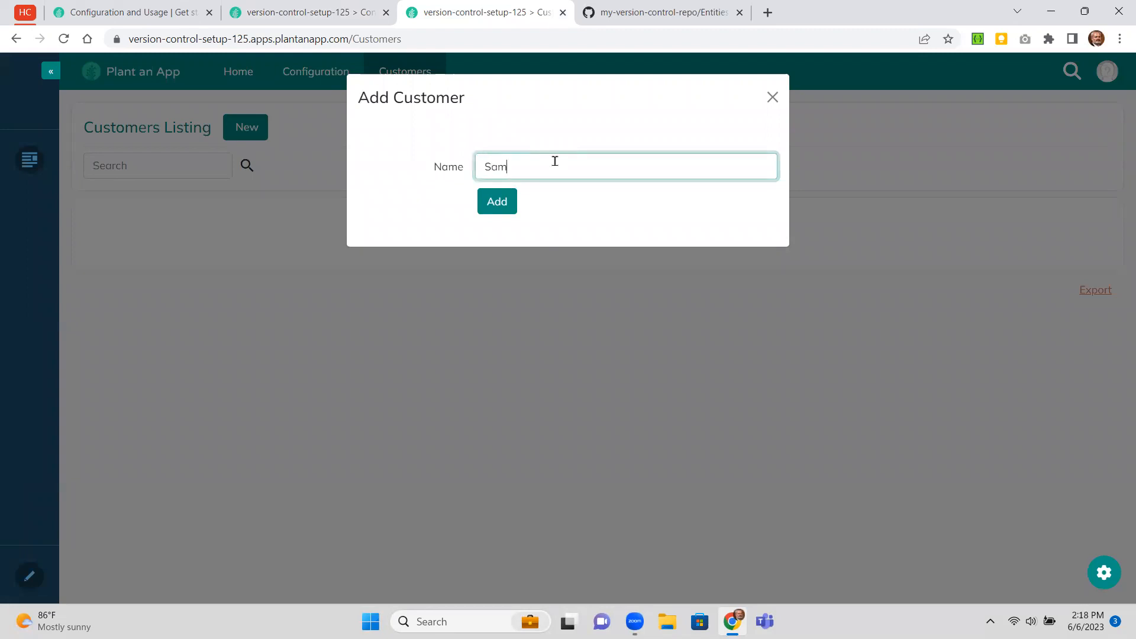
text(ple Client 1)
click(498, 207)
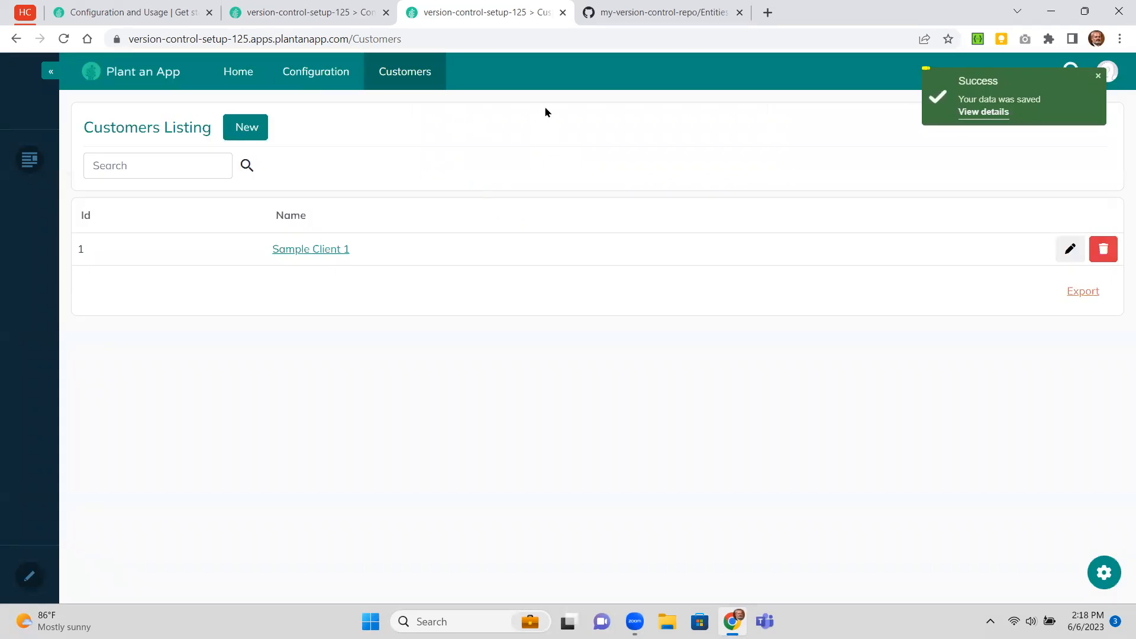
- Close the site preview, open the site's version control page and list 50 pending changes per page
click(562, 13)
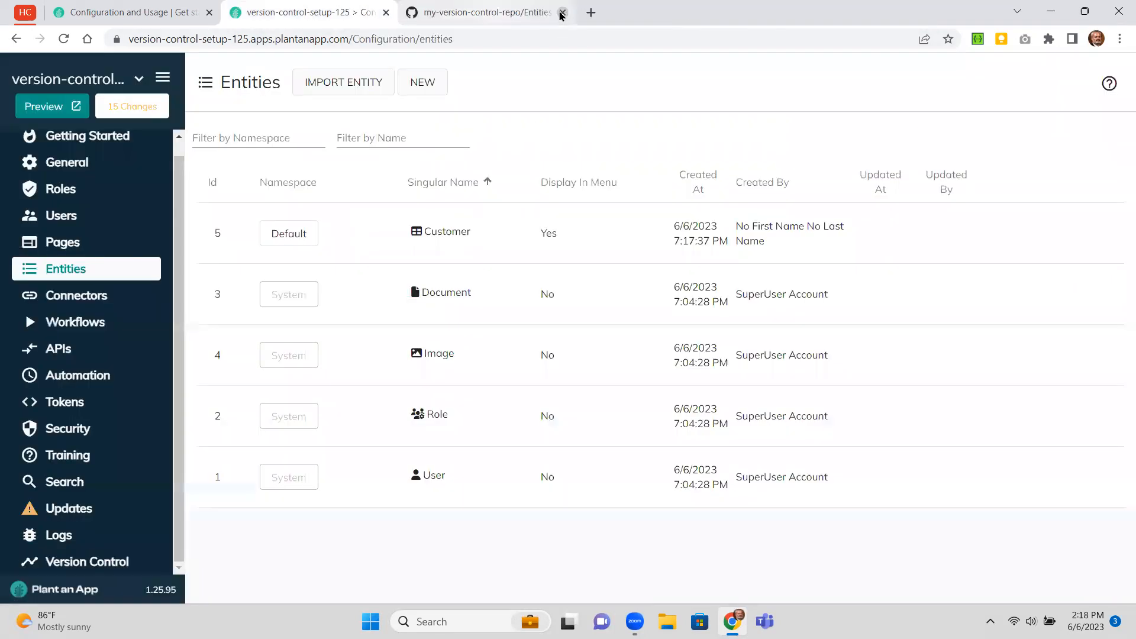
click(73, 562)
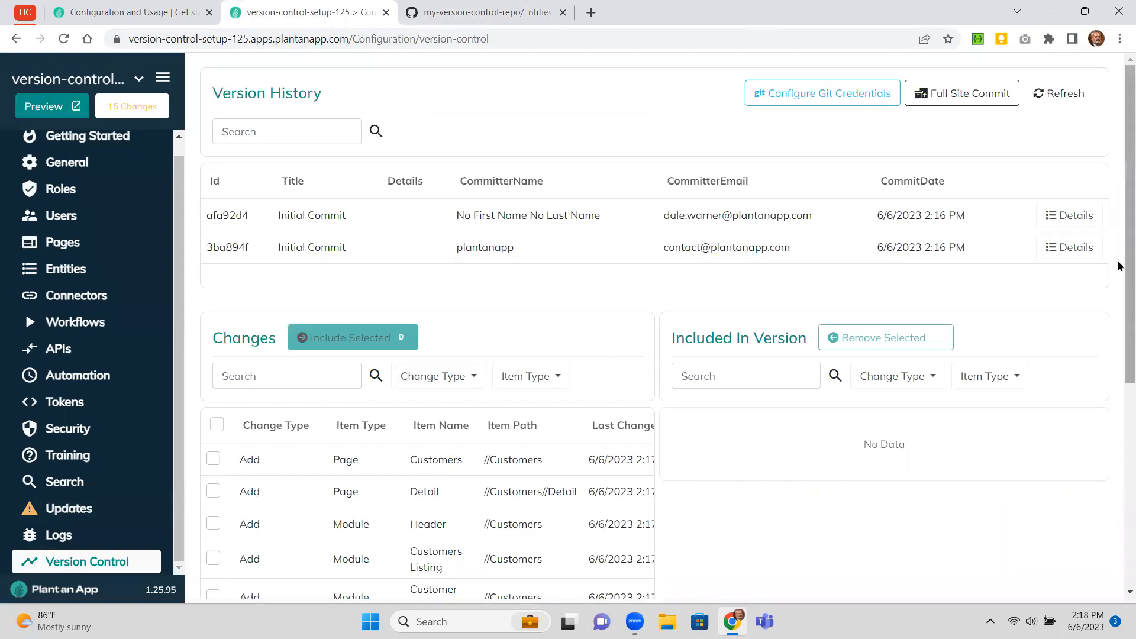
drag(1118, 266, 1118, 438)
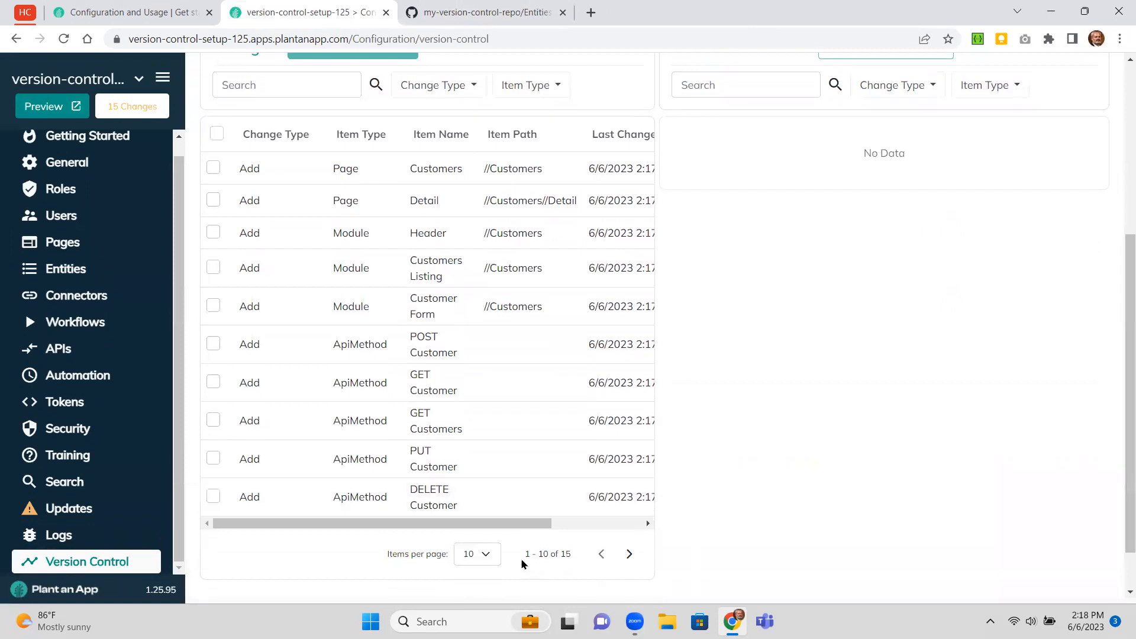
click(488, 554)
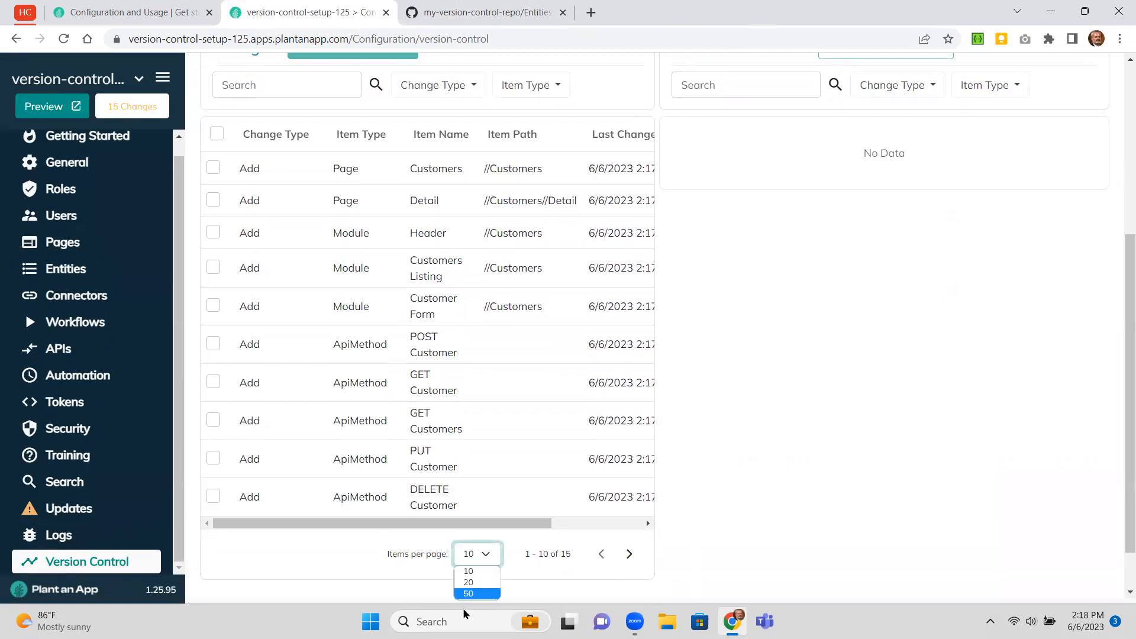
click(468, 593)
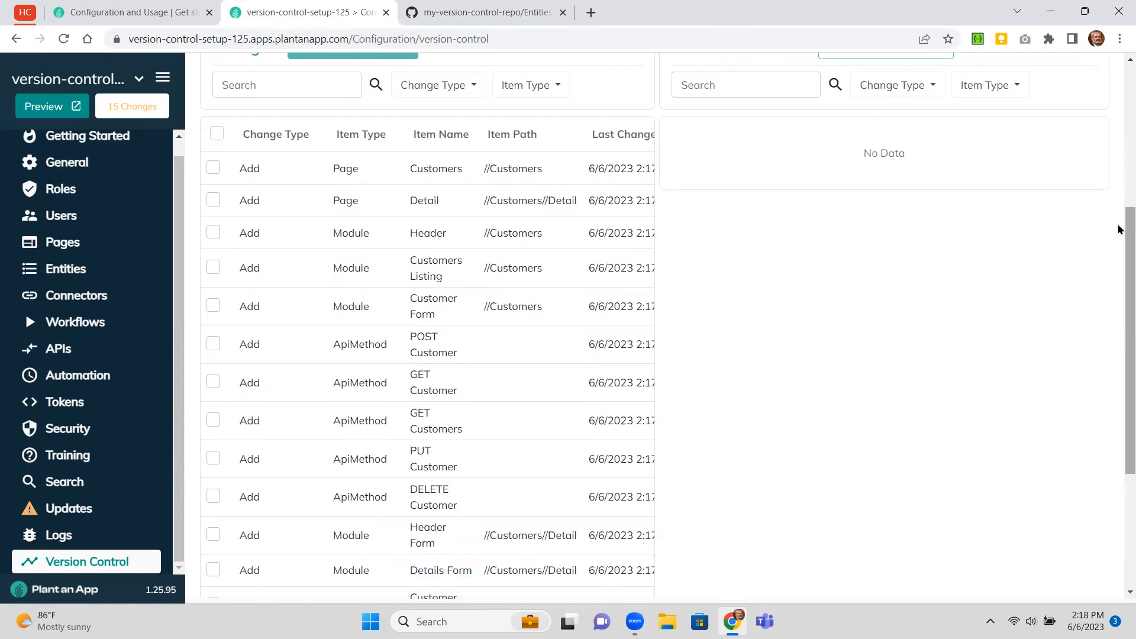
- Review the pending Customer changes, select all of them and include them in the version
drag(1118, 229, 1118, 196)
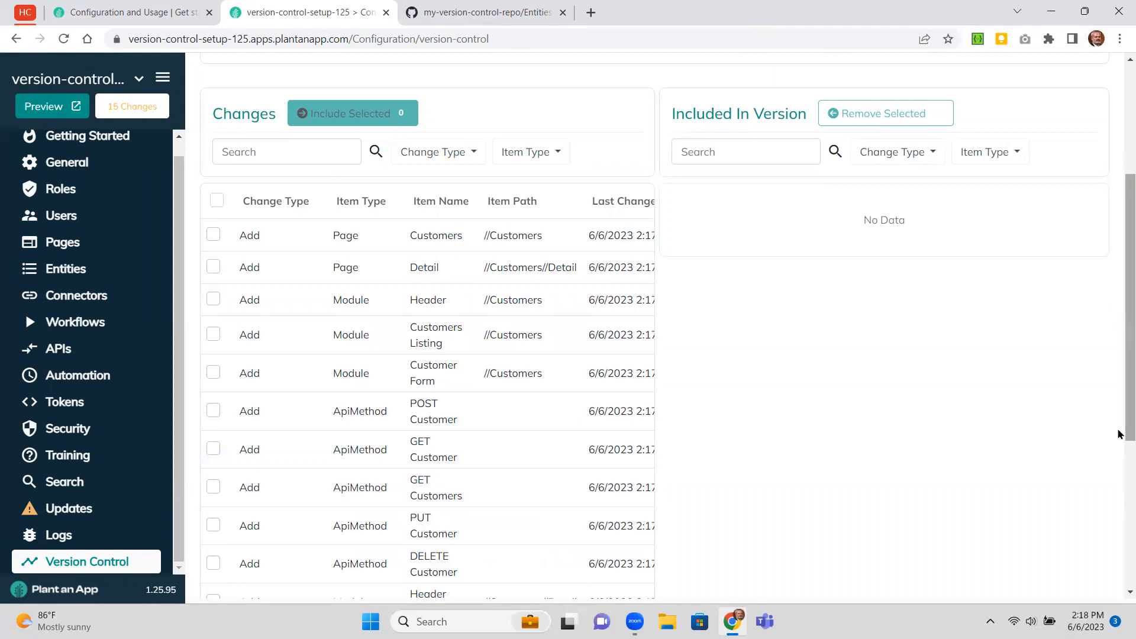
drag(1117, 437, 1124, 591)
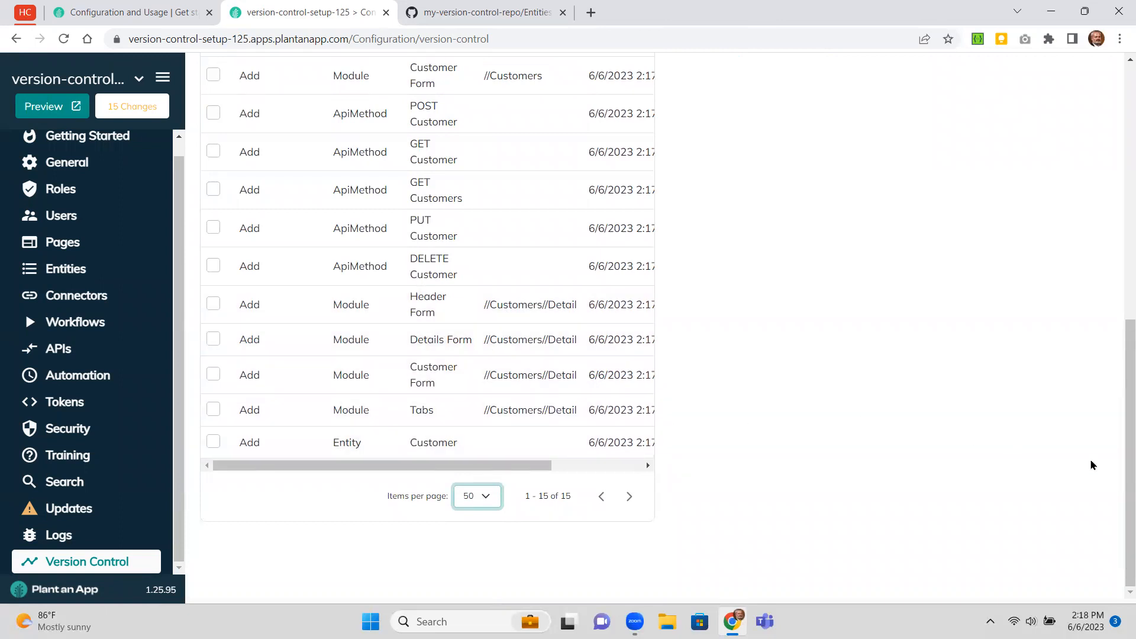
drag(1119, 429, 1118, 287)
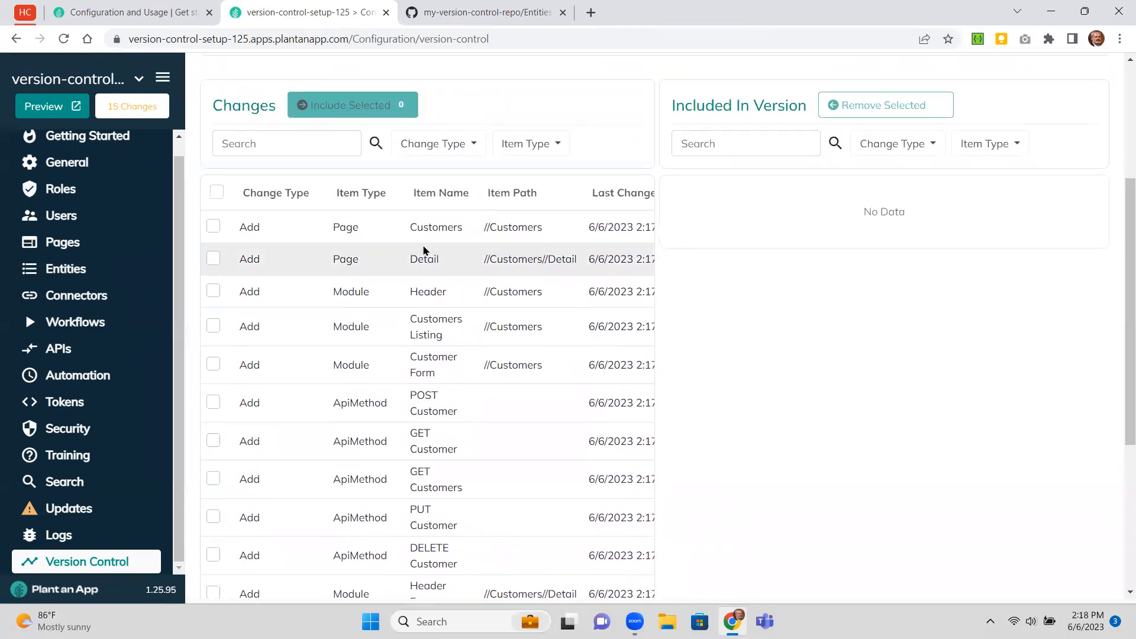
click(214, 194)
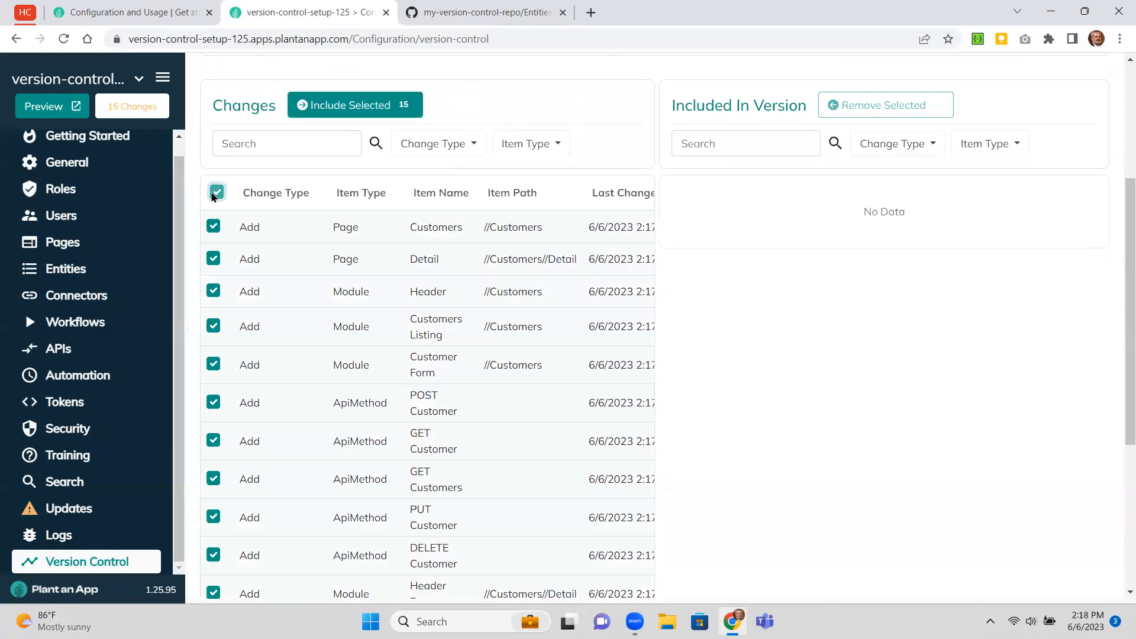
click(351, 106)
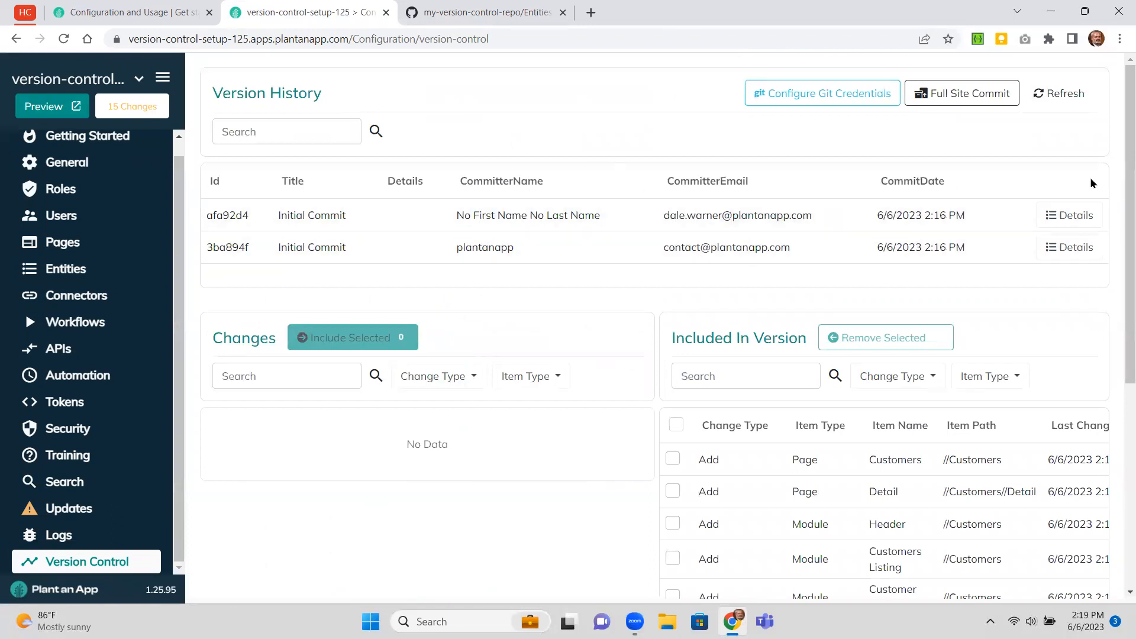
- Commit the included changes with the title "Create Customer Entity" and the description "Customer and related elements"
drag(1125, 187, 1118, 388)
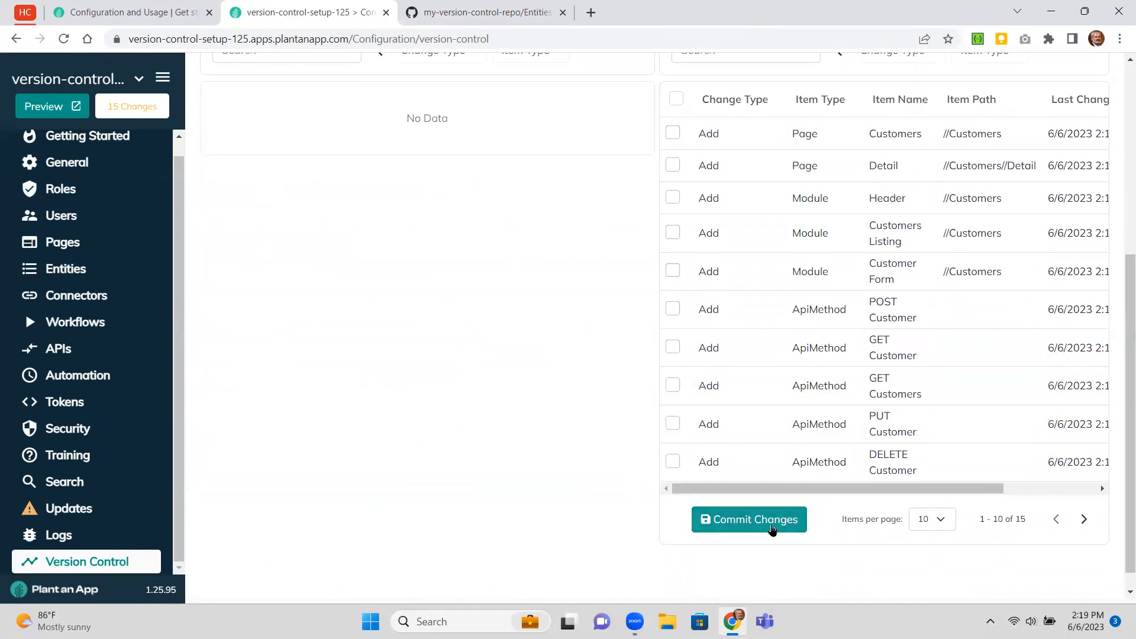
click(772, 526)
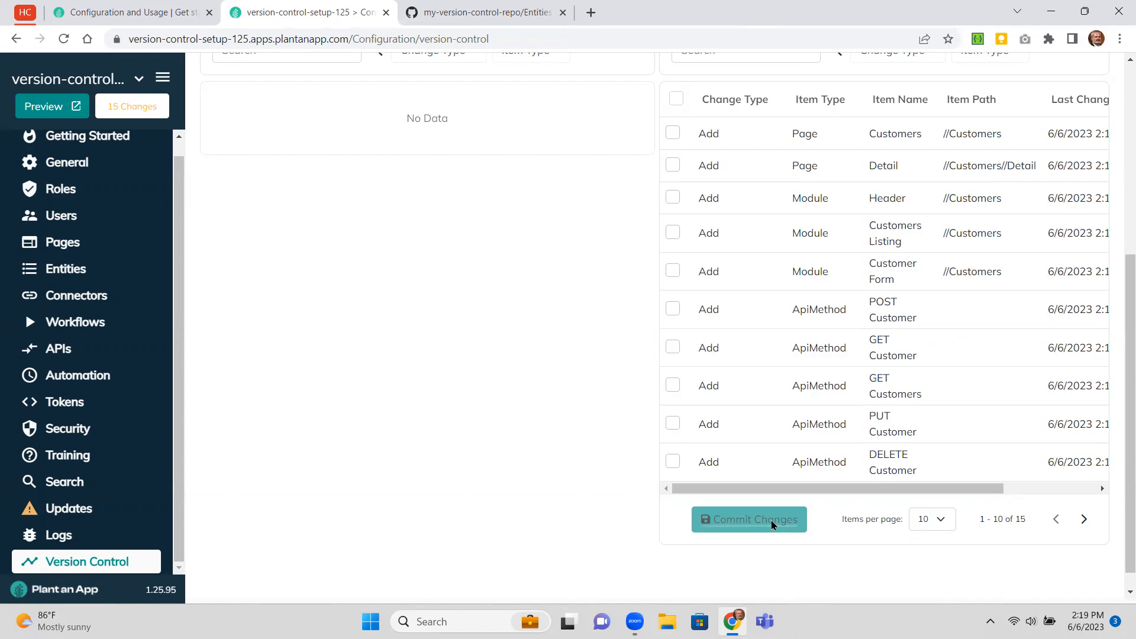
click(772, 525)
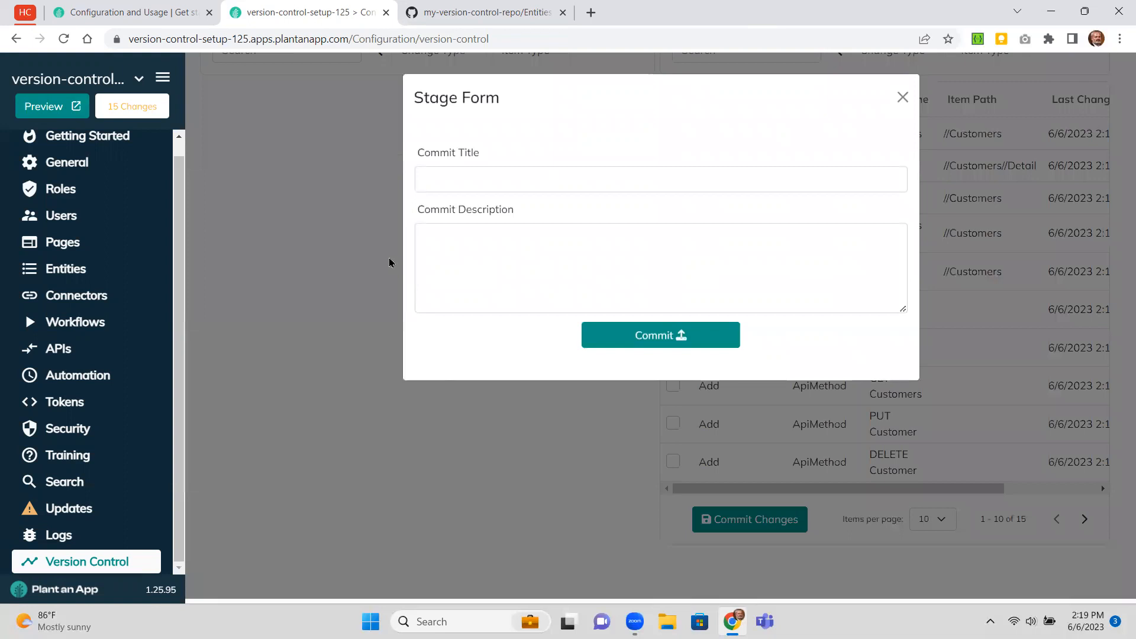
click(535, 186)
text(Create Custo)
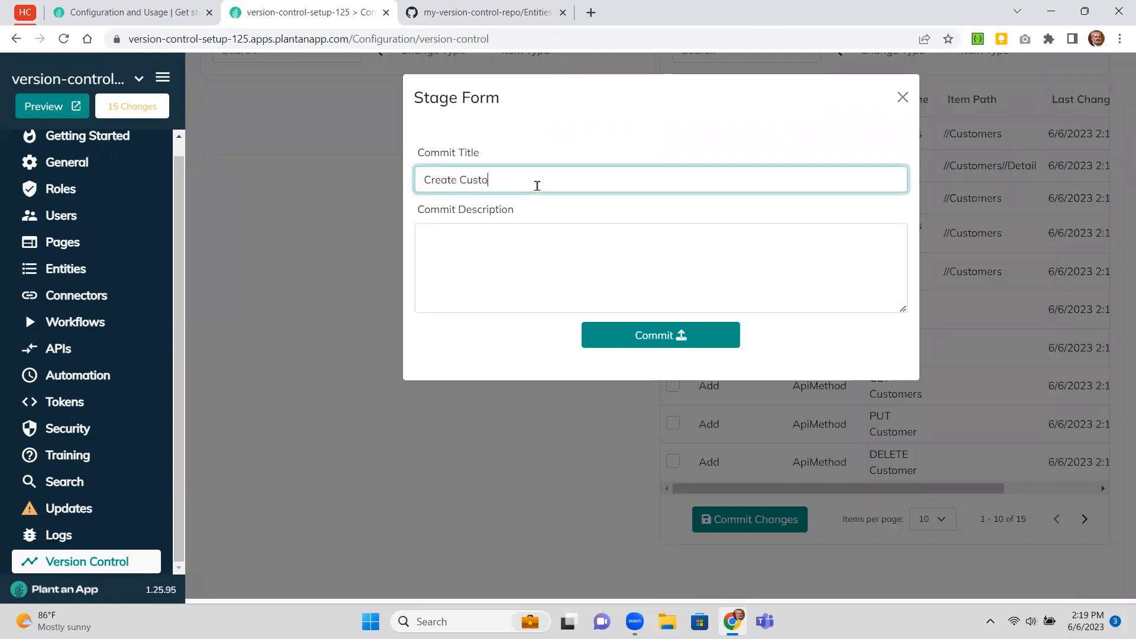
text(mer Entity)
key(Tab)
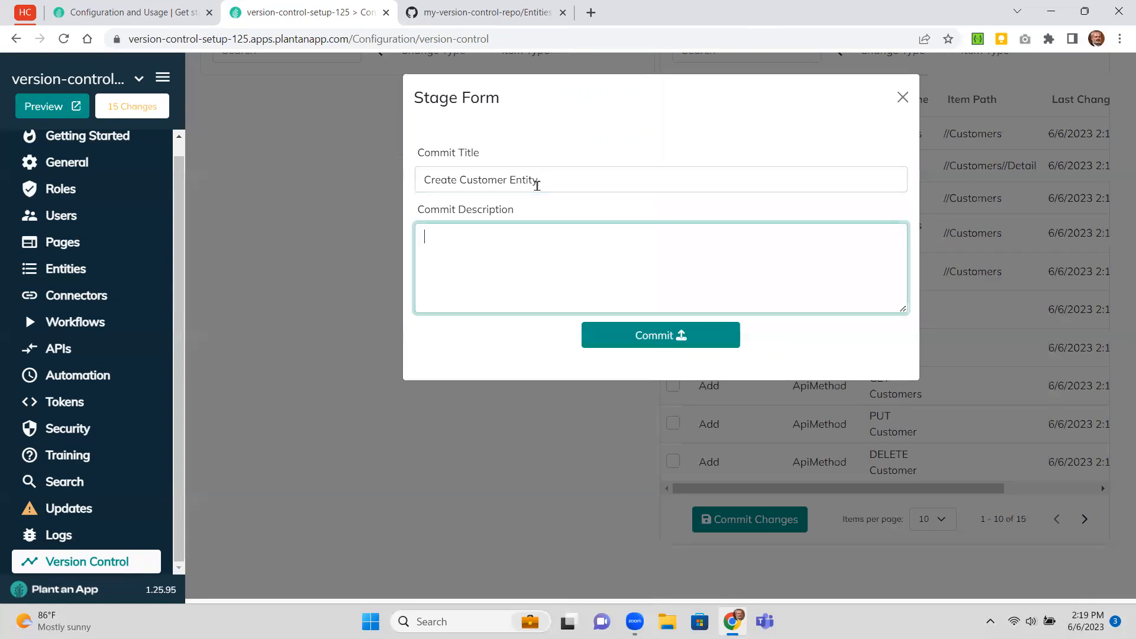
text(Customer and )
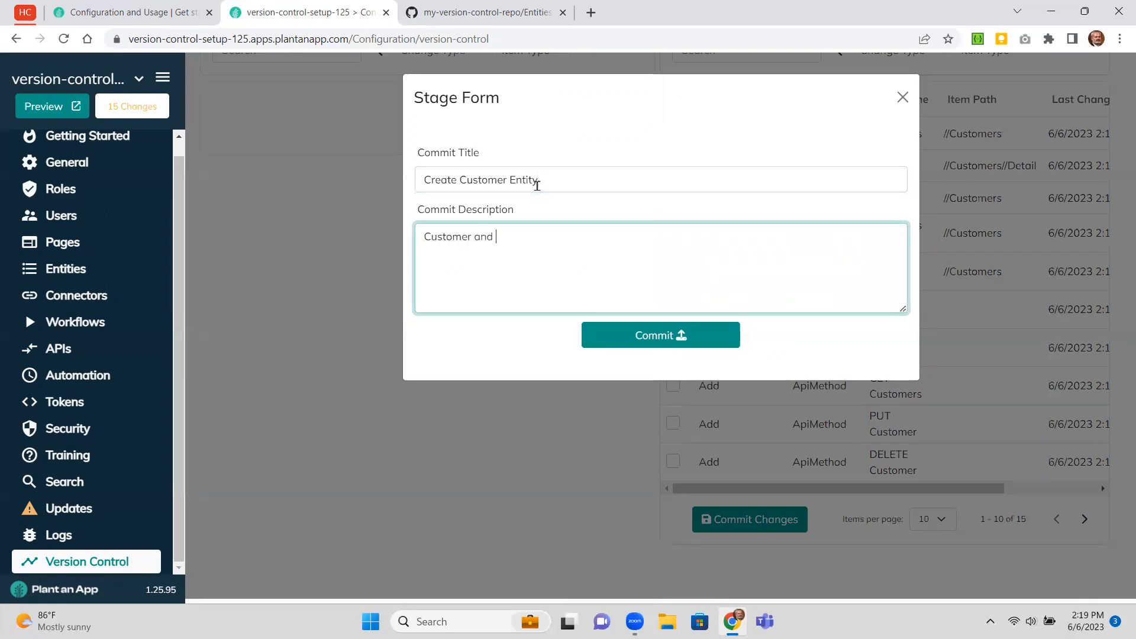
text(related element)
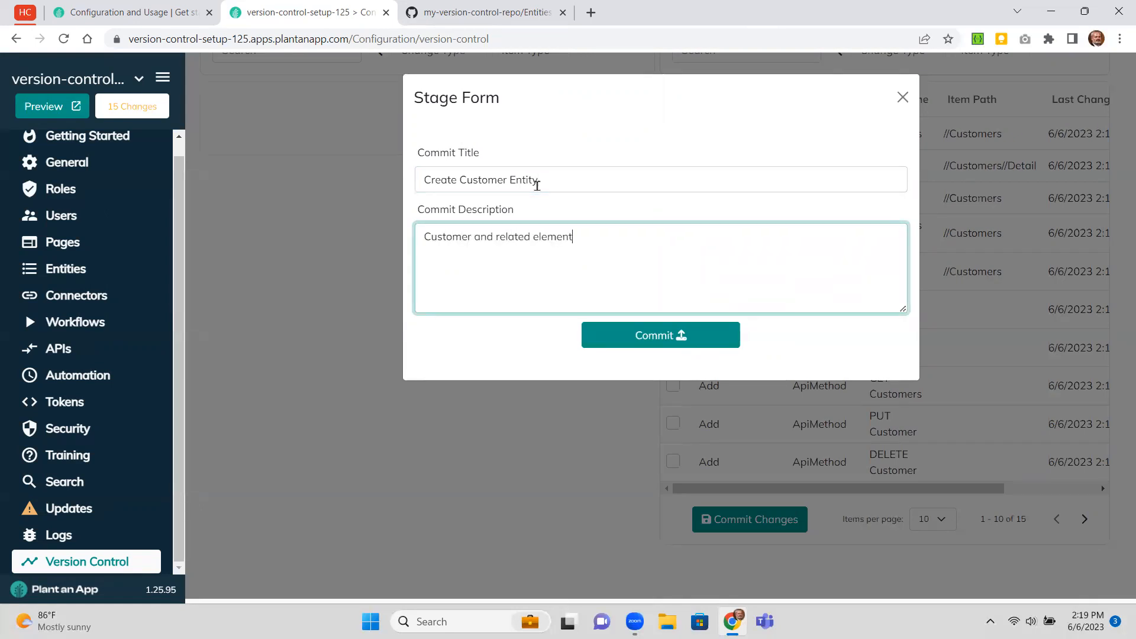
text(s)
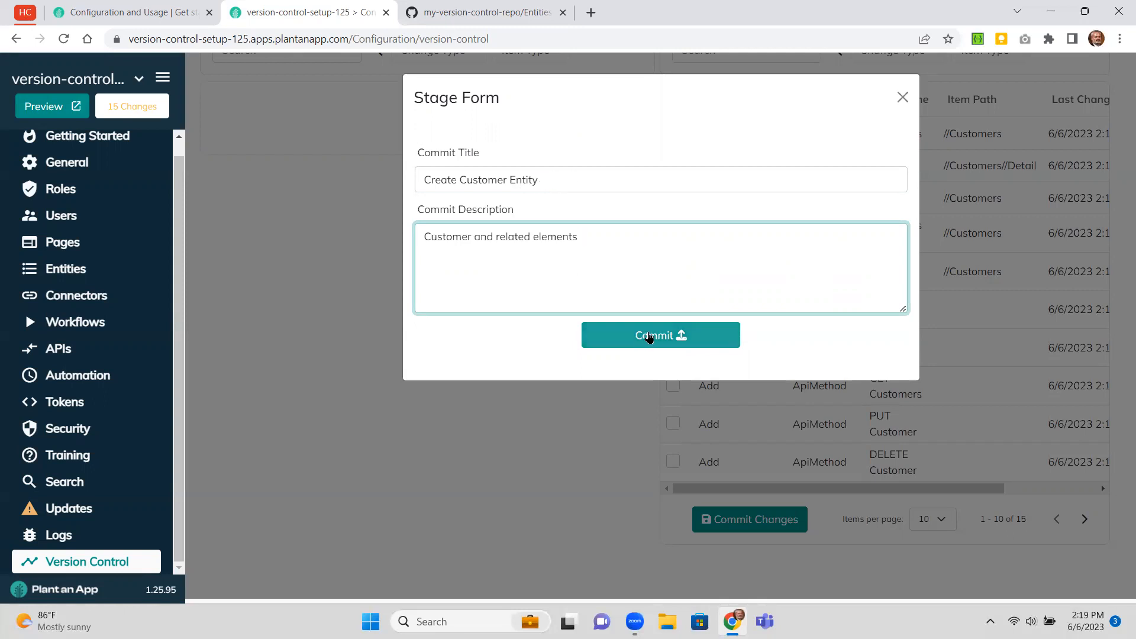
click(649, 337)
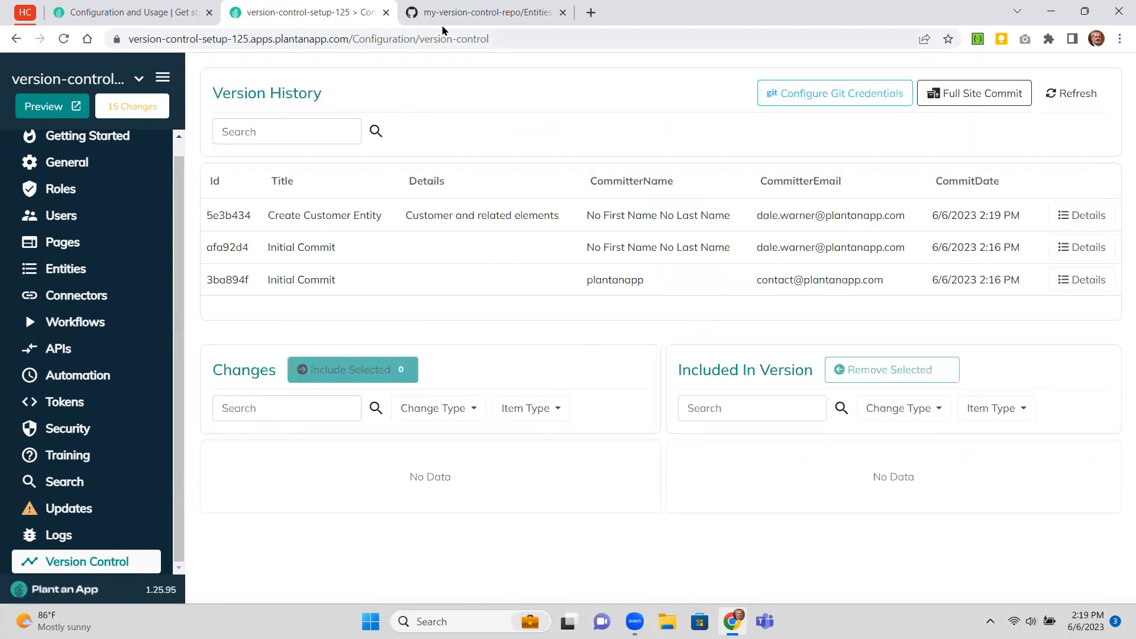
- Switch to the GitHub repository, reload it and examine the Default folder under Entities on the Production branch
click(461, 14)
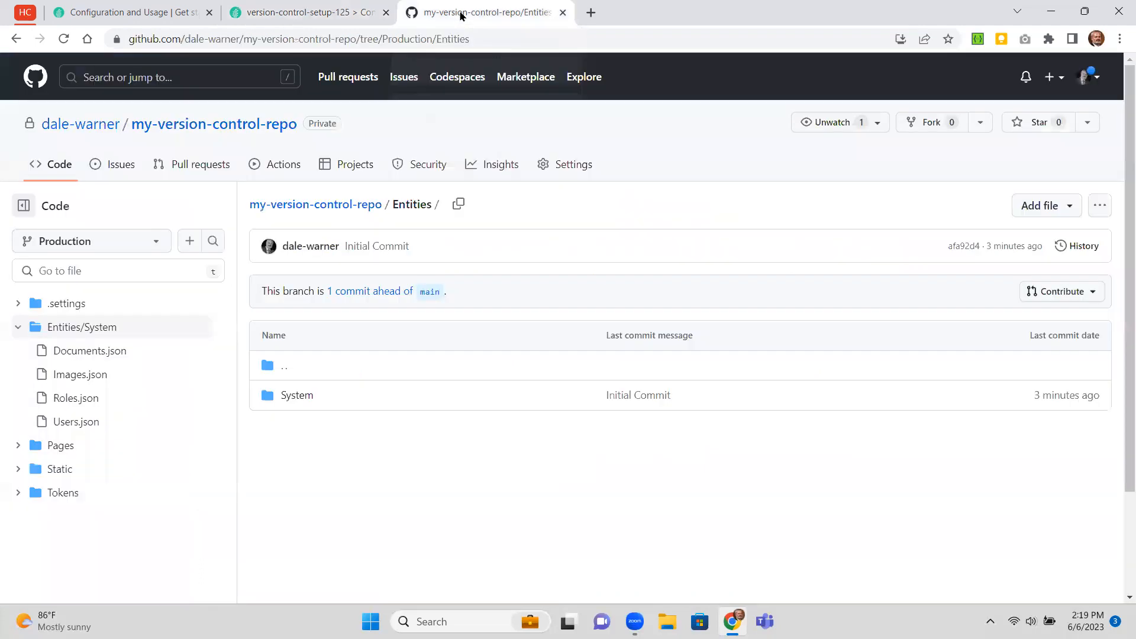
click(64, 41)
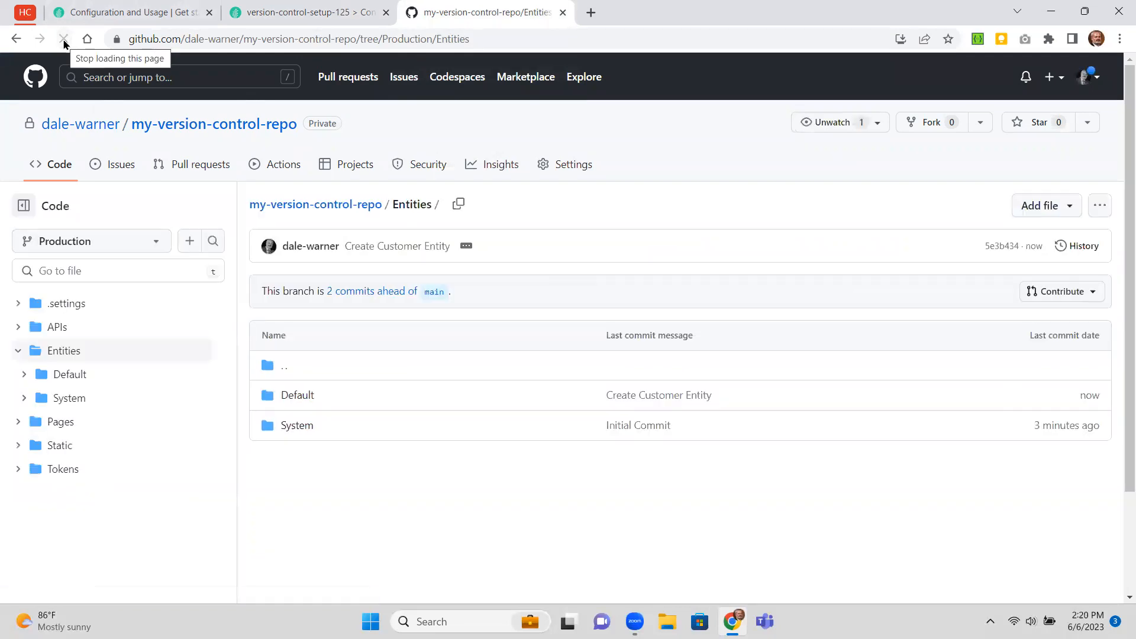
click(304, 400)
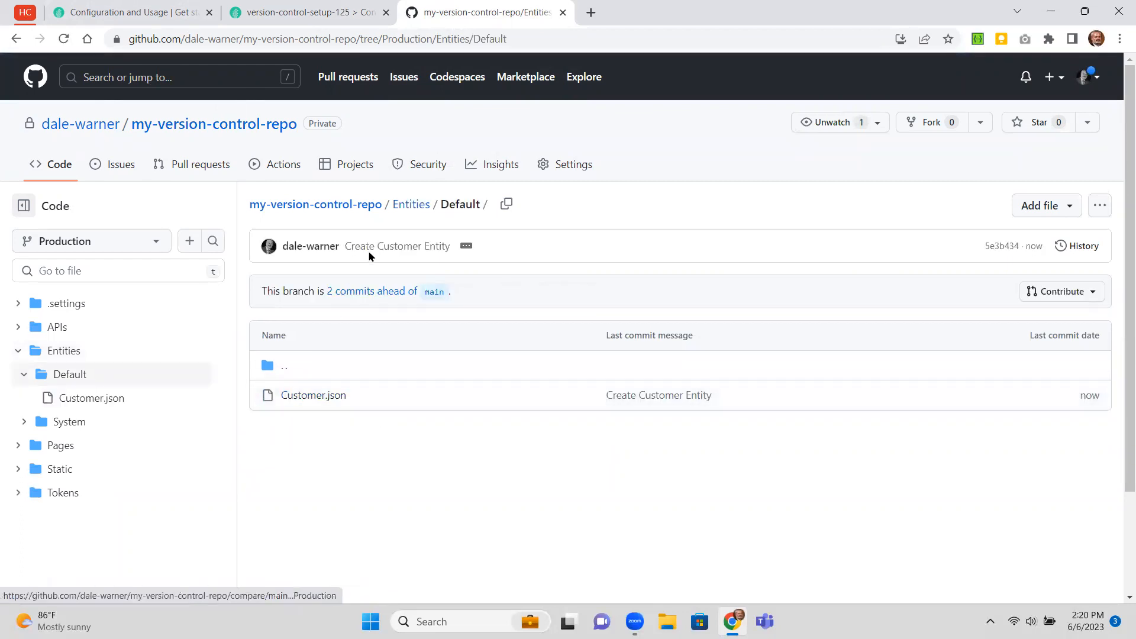
- Examine the repository's APIs/Default folder and the Customers folder under Pages for the committed files
click(359, 206)
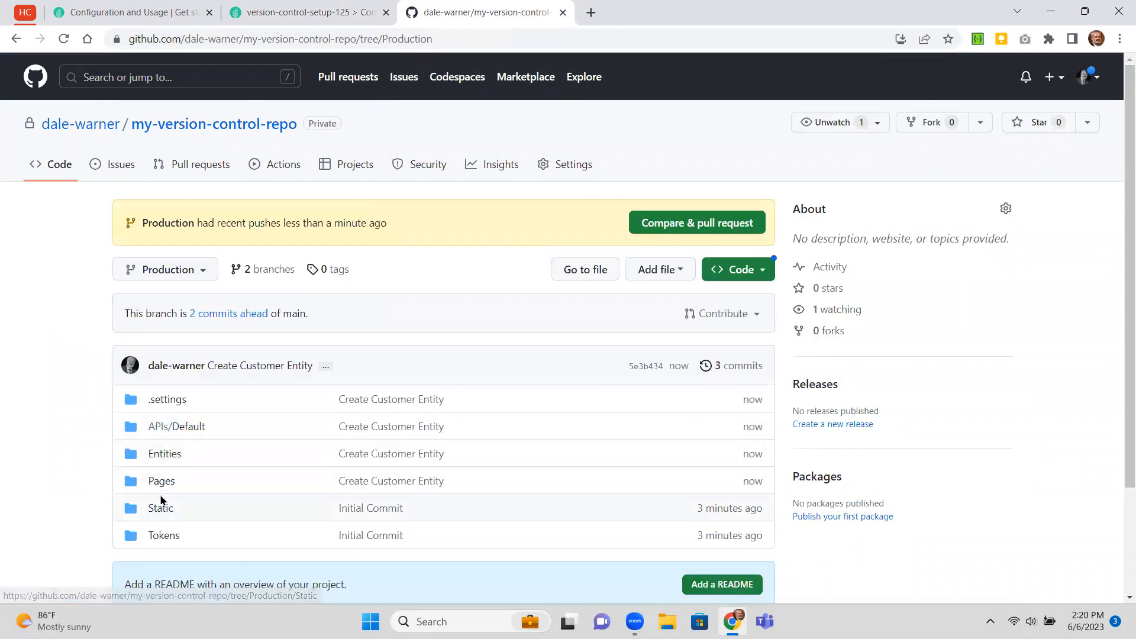
click(193, 428)
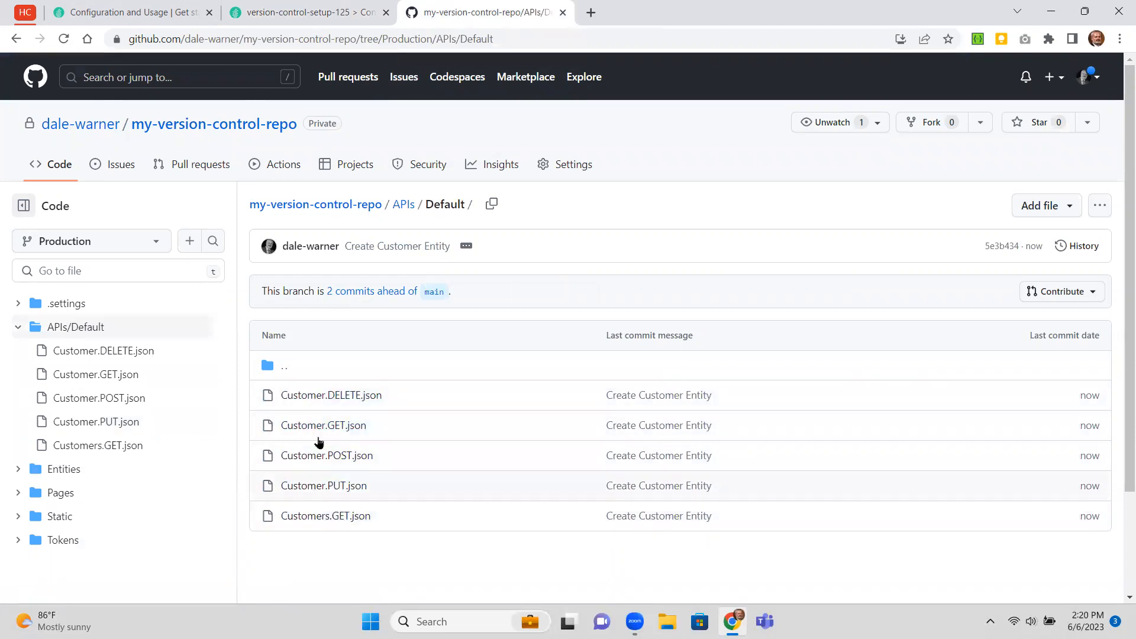
click(327, 208)
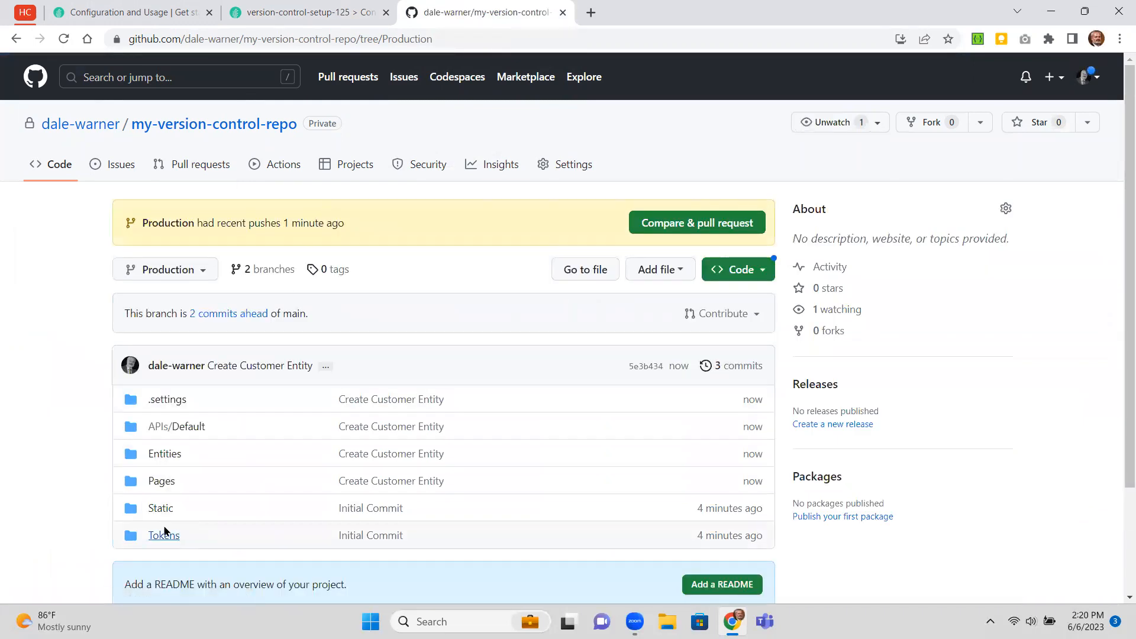
click(161, 481)
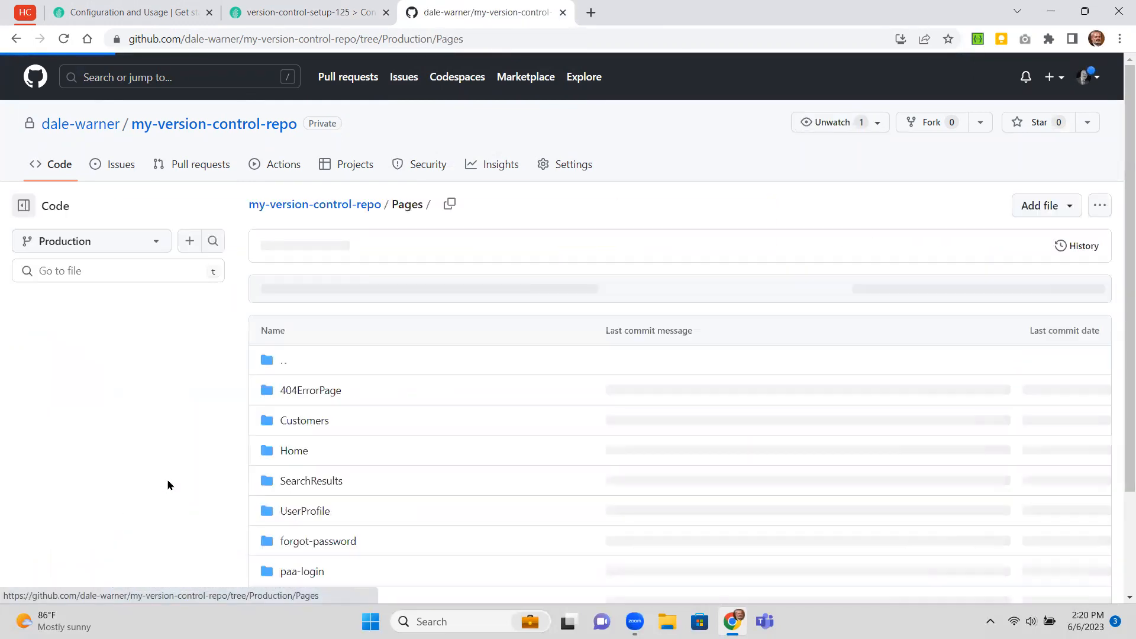
click(306, 426)
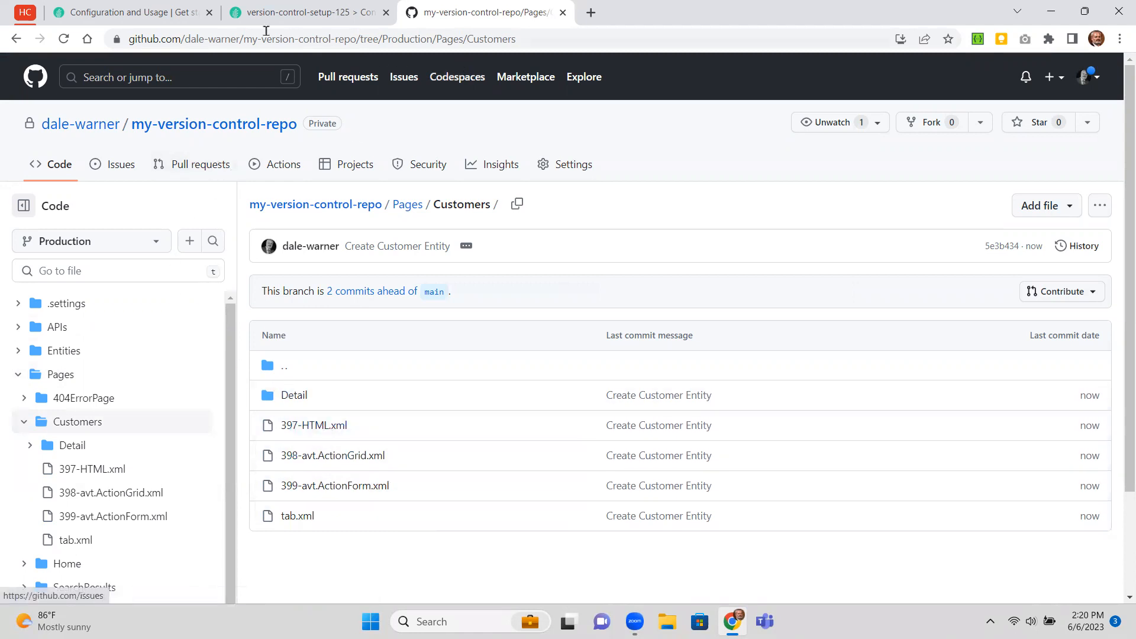
- Read the Configuration and Version History usage sections of the version control documentation, and return to the Plant an App site
click(165, 12)
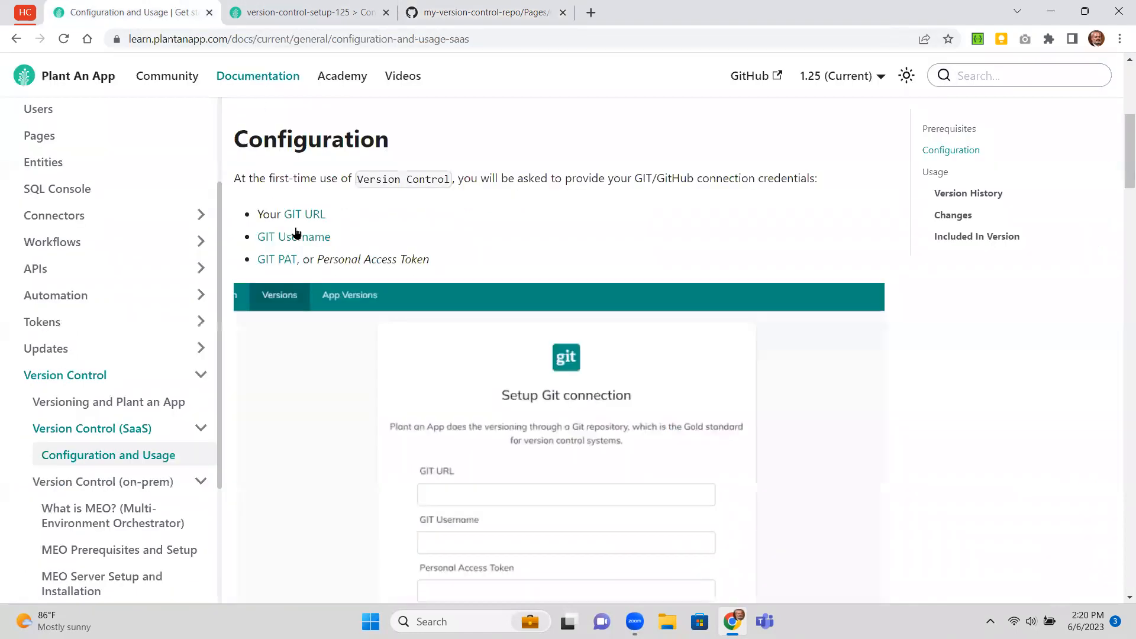
scroll(316, 349, down, 4)
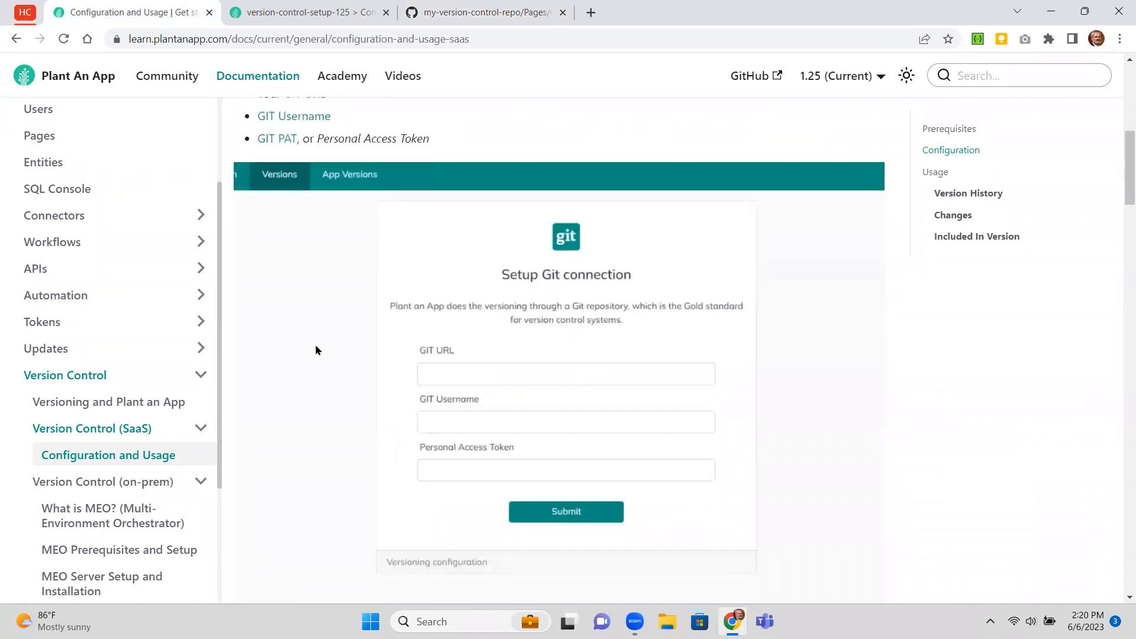
scroll(315, 350, down, 5)
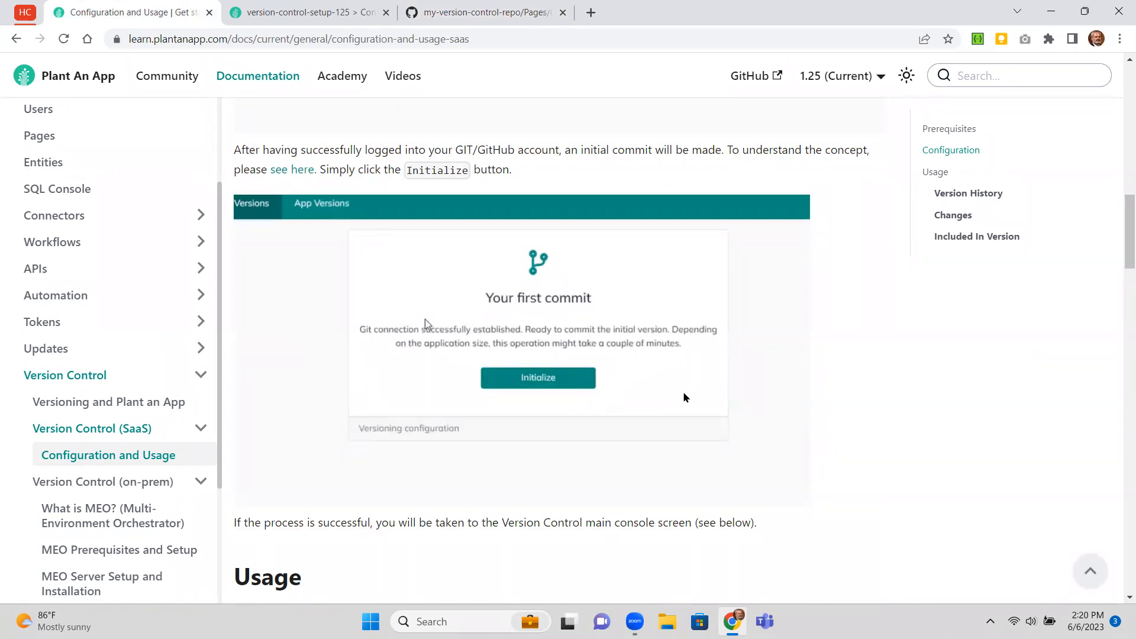
scroll(685, 397, down, 5)
scroll(685, 396, down, 2)
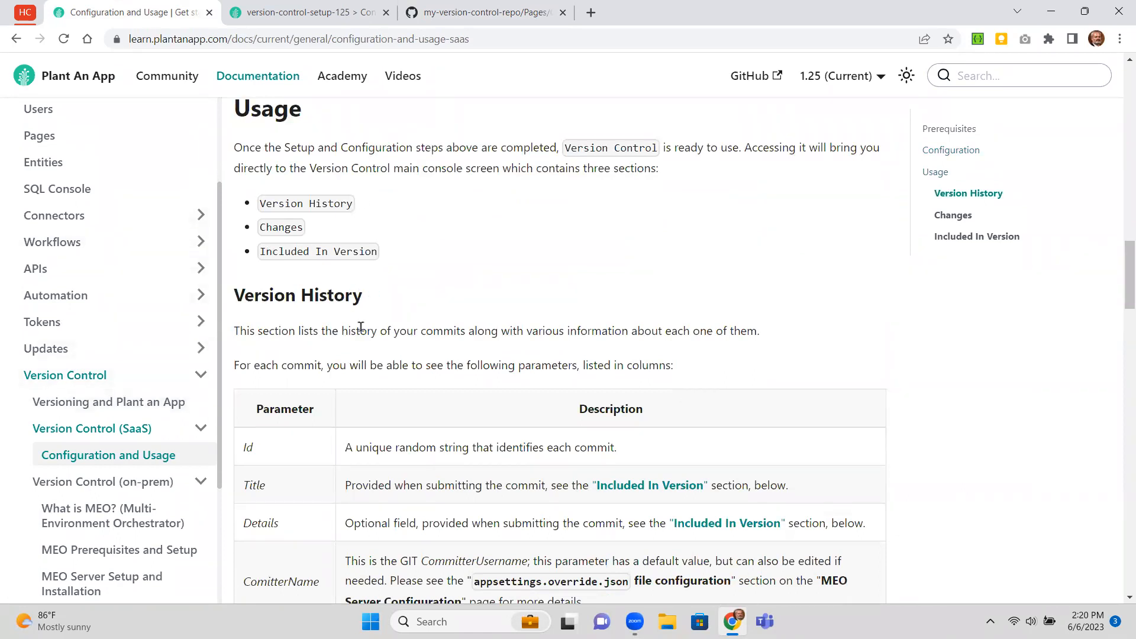
scroll(361, 326, down, 6)
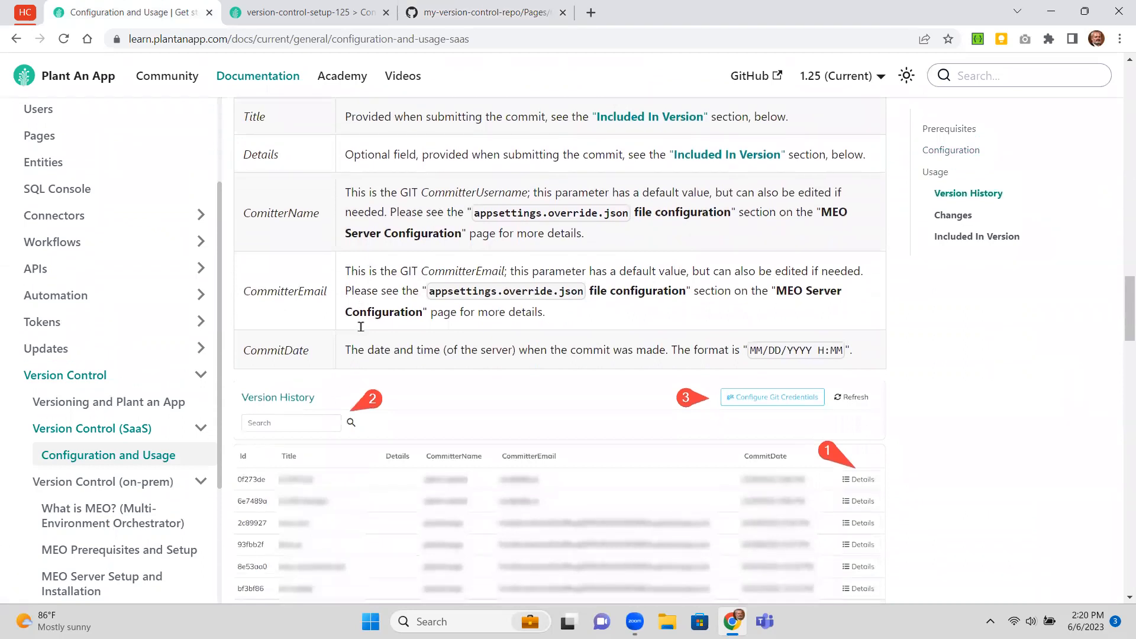
scroll(360, 326, down, 4)
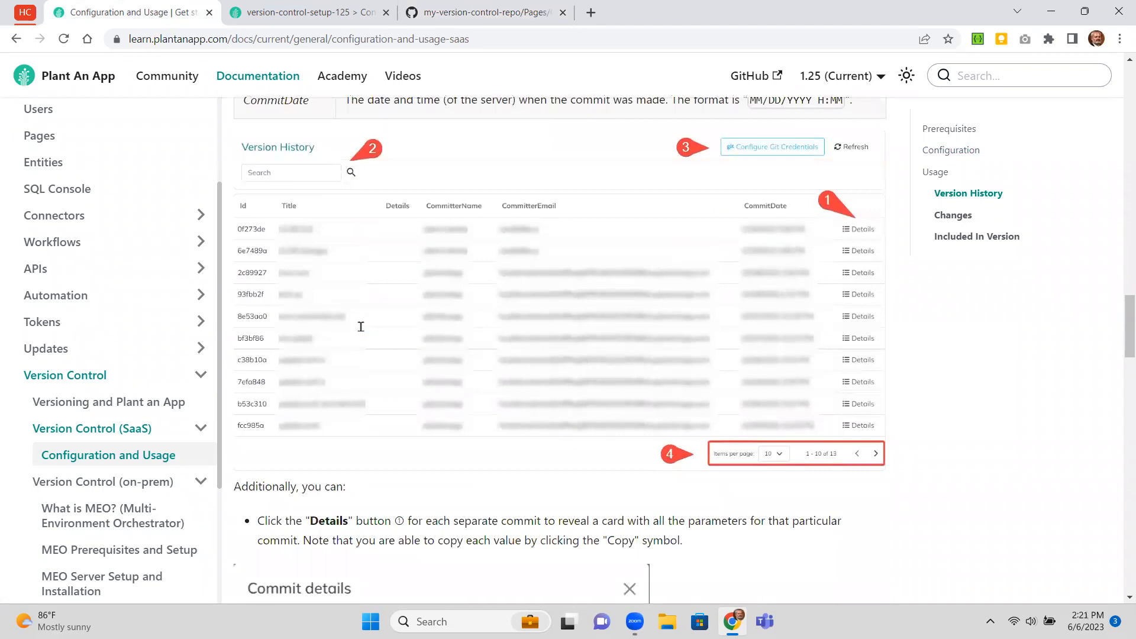
scroll(360, 326, down, 5)
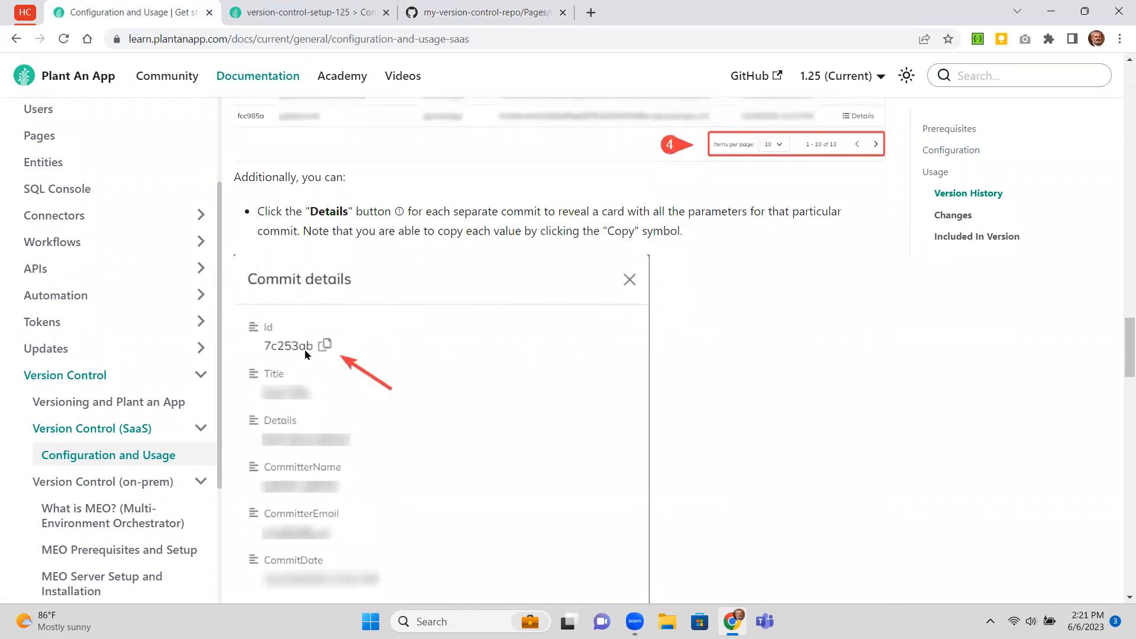
click(341, 13)
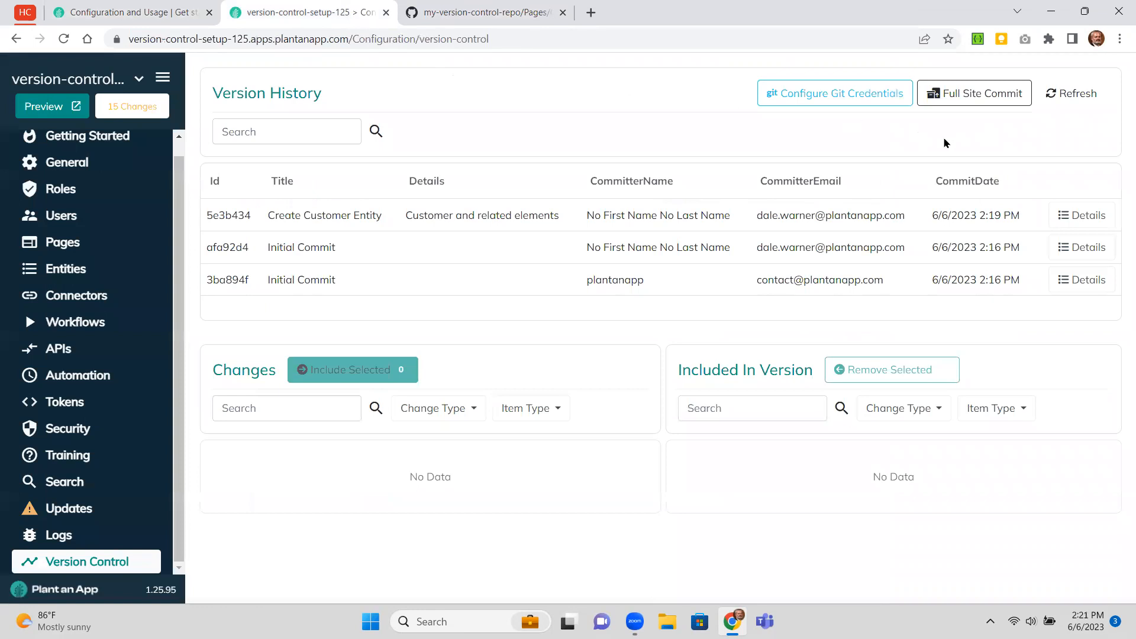
- View the commit details of "Create Customer Entity" in the Version History and copy its commit Id
click(1091, 217)
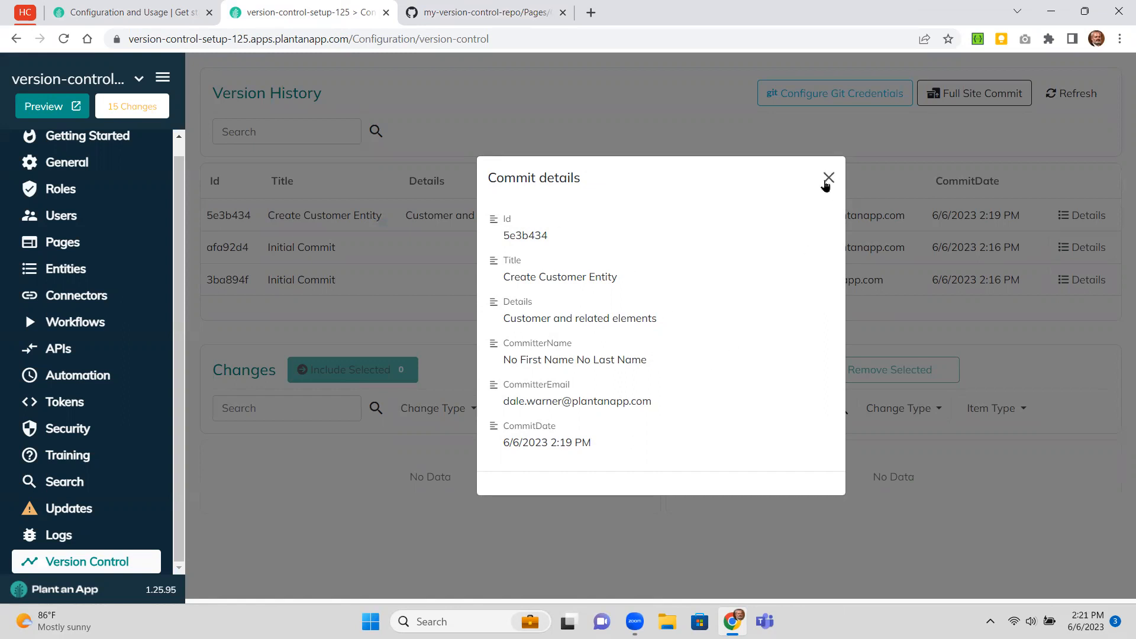
click(827, 179)
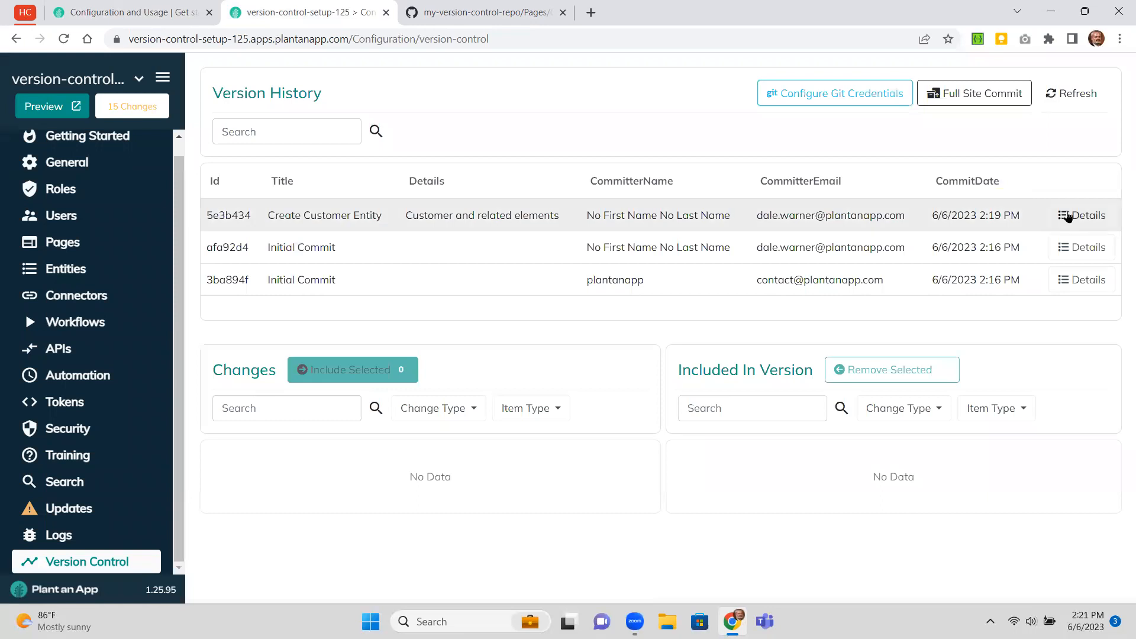
click(1068, 217)
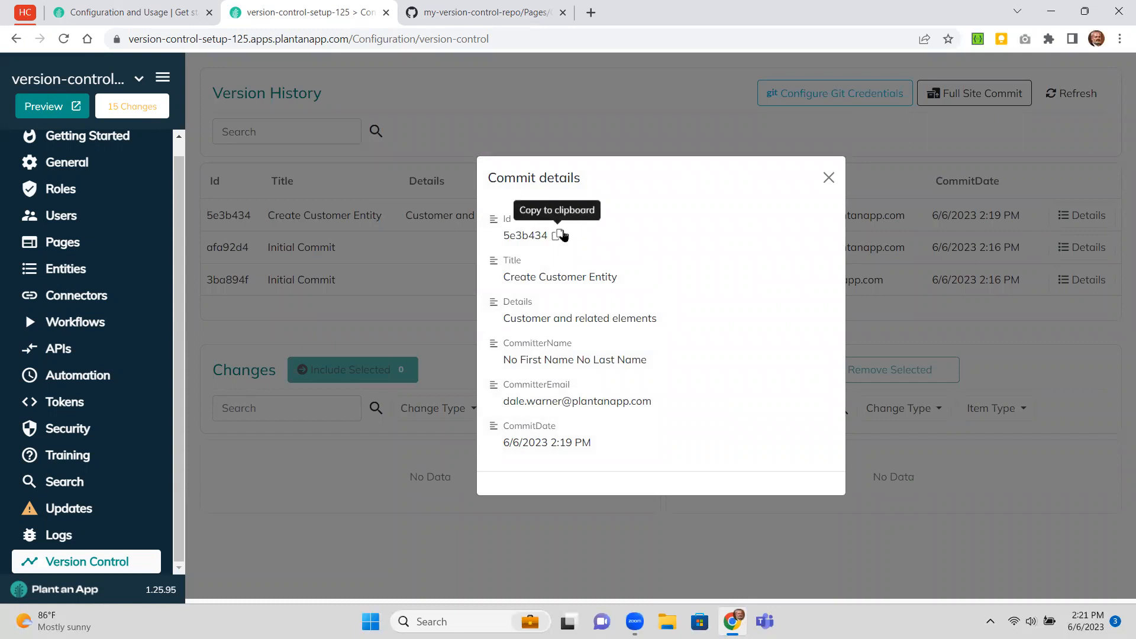
click(562, 236)
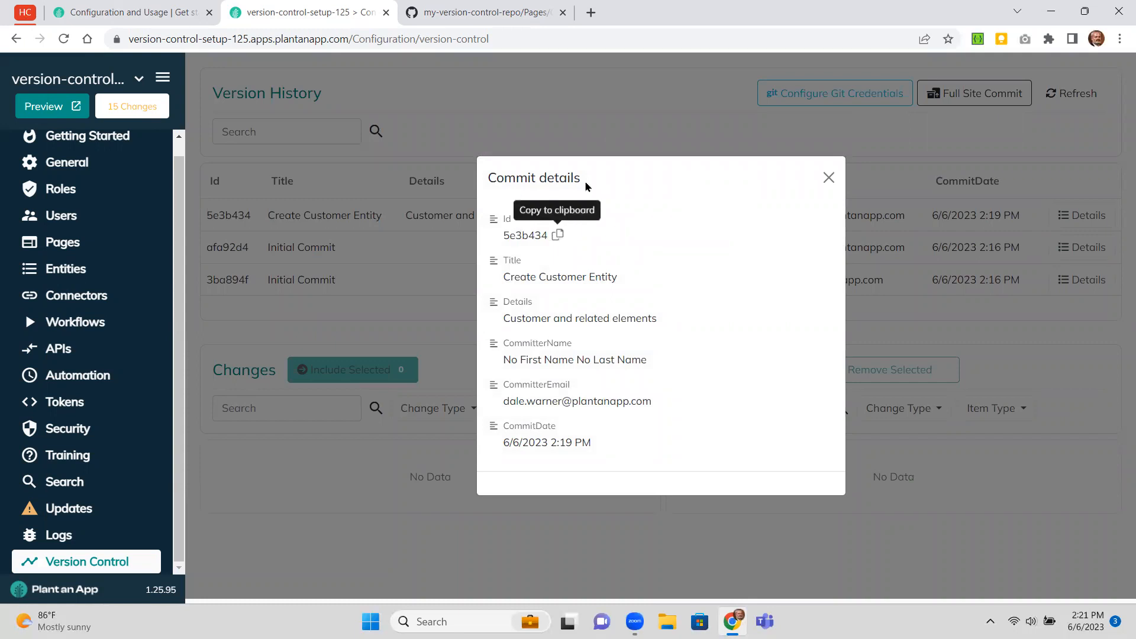
- Switch to the GitHub repository, check its pull requests and branch overview, and open the Production branch
click(504, 18)
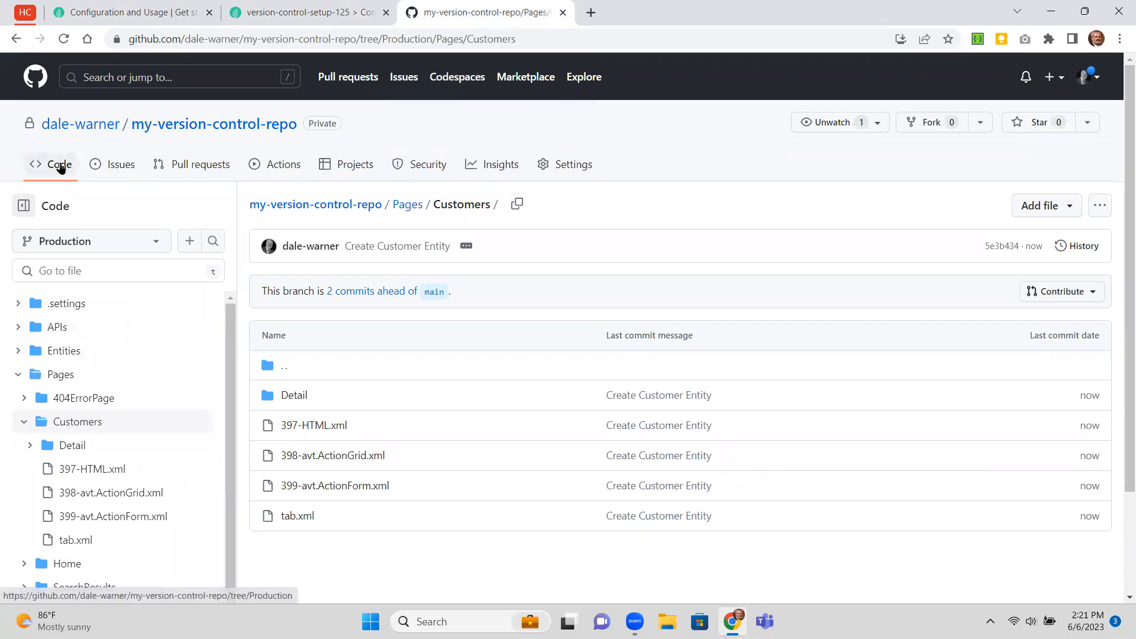
click(193, 166)
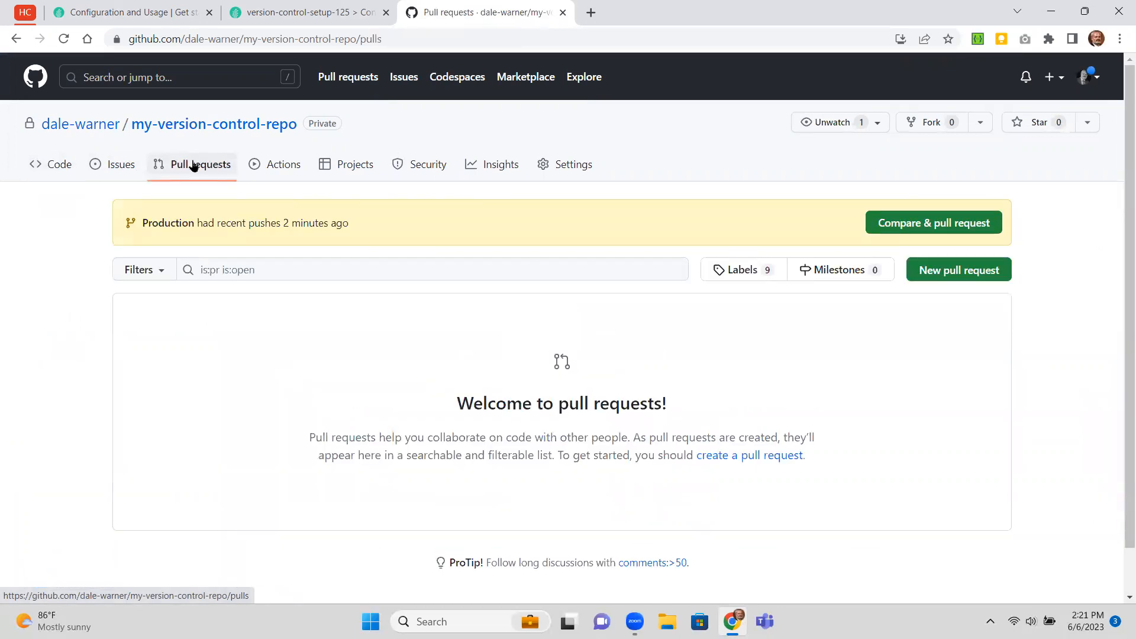
click(62, 168)
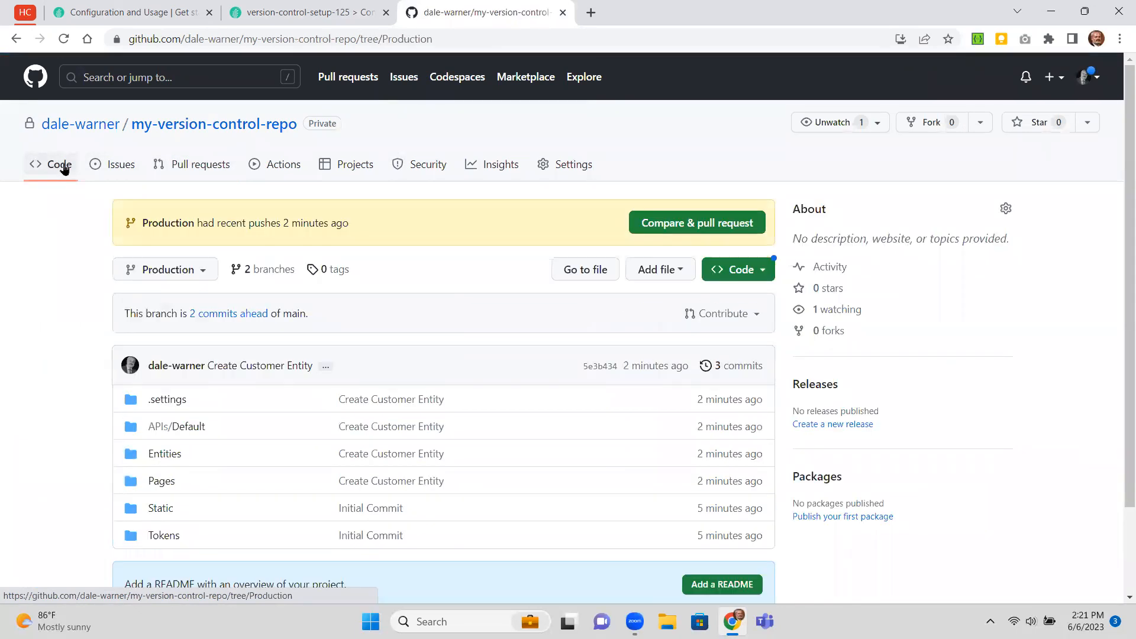
click(262, 271)
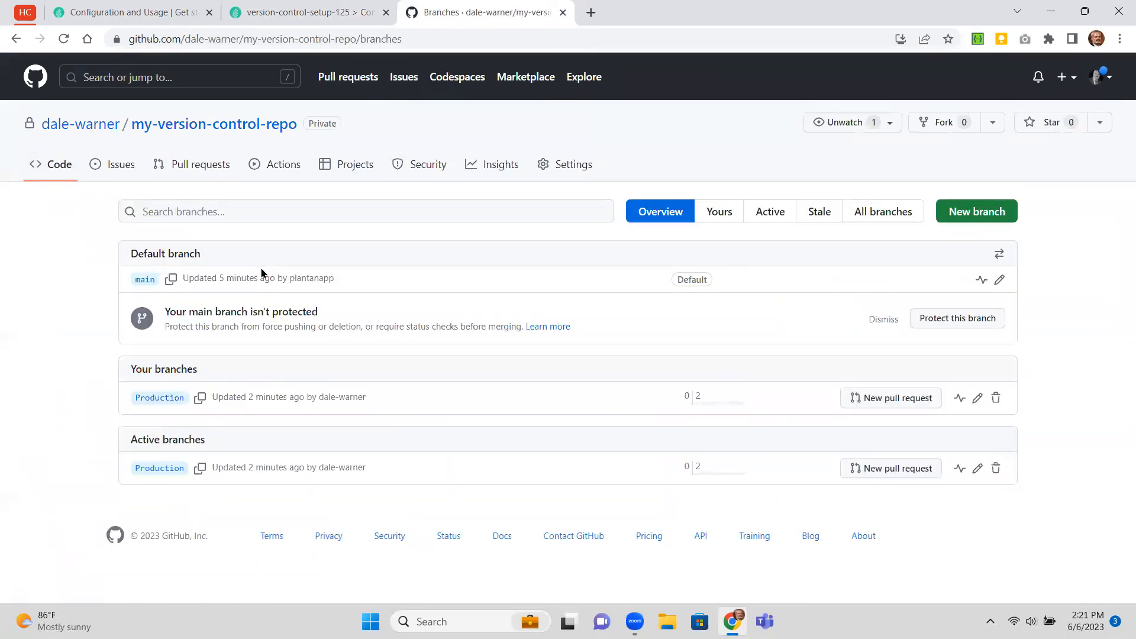
click(160, 398)
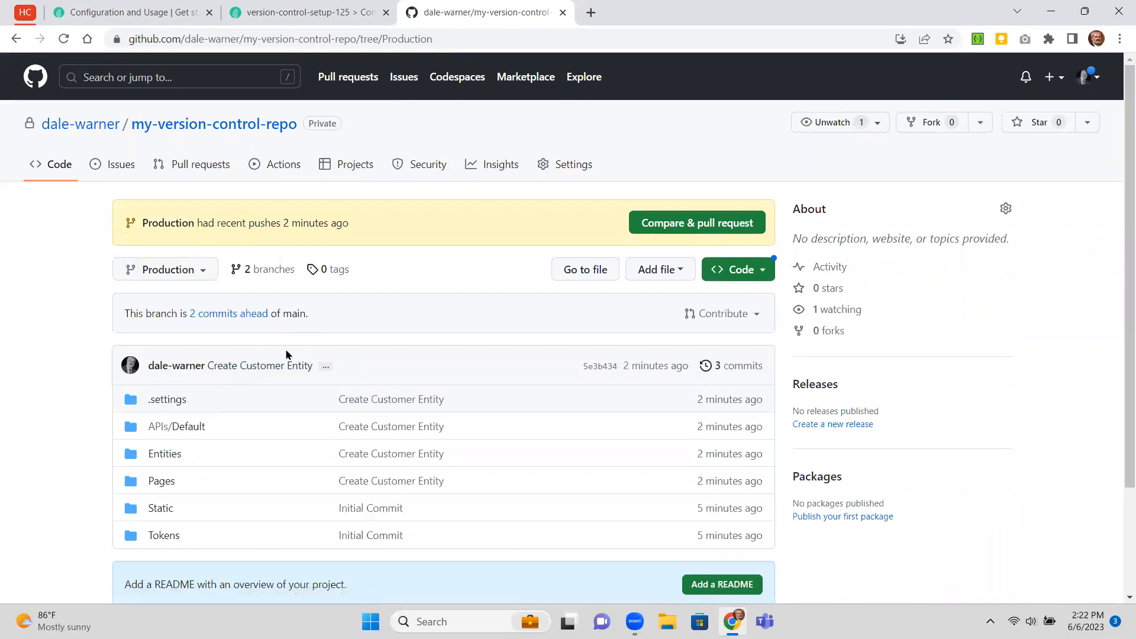
- Compare the Production branch with main and examine its commits and changed files
click(238, 319)
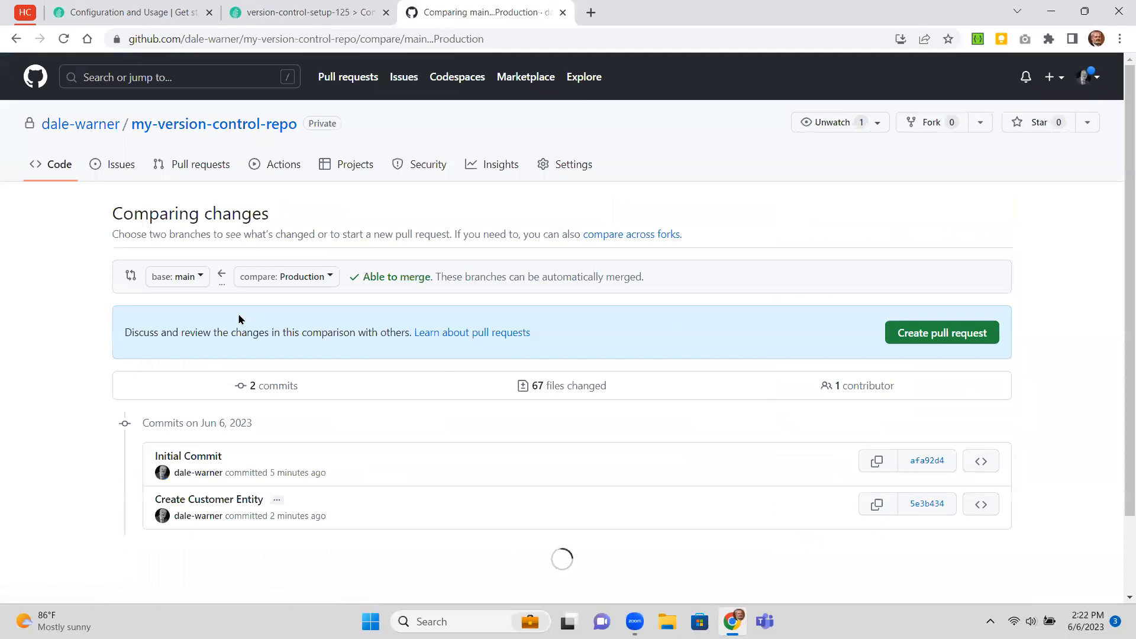
scroll(239, 319, down, 3)
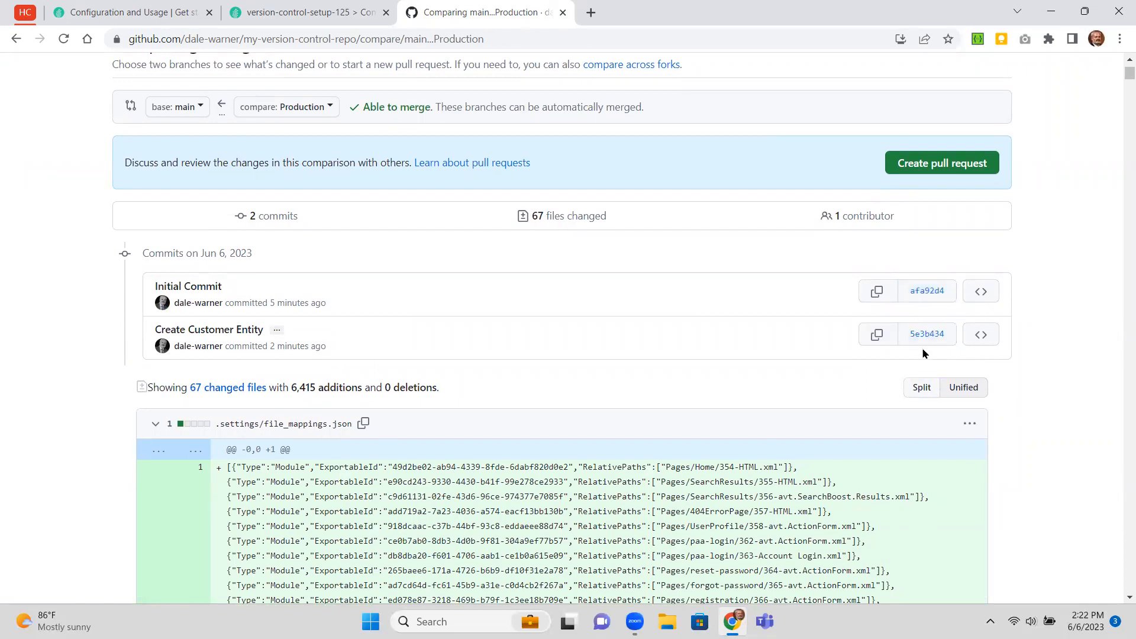
scroll(923, 353, down, 3)
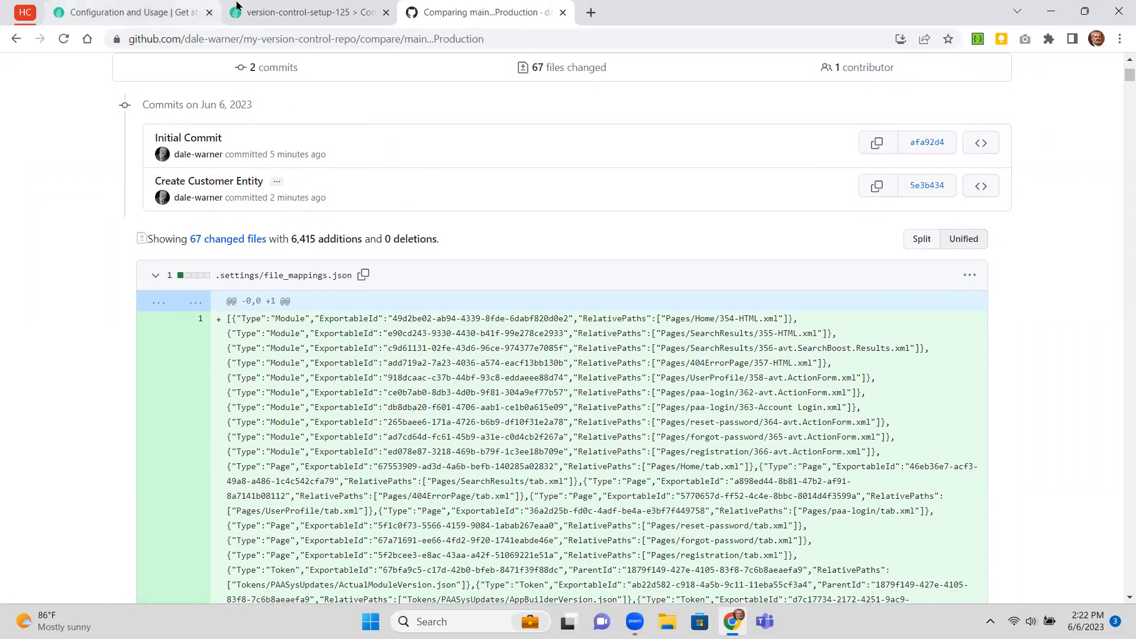
- Return to the Plant an App site, close the commit details and reload the Version Control page
click(266, 10)
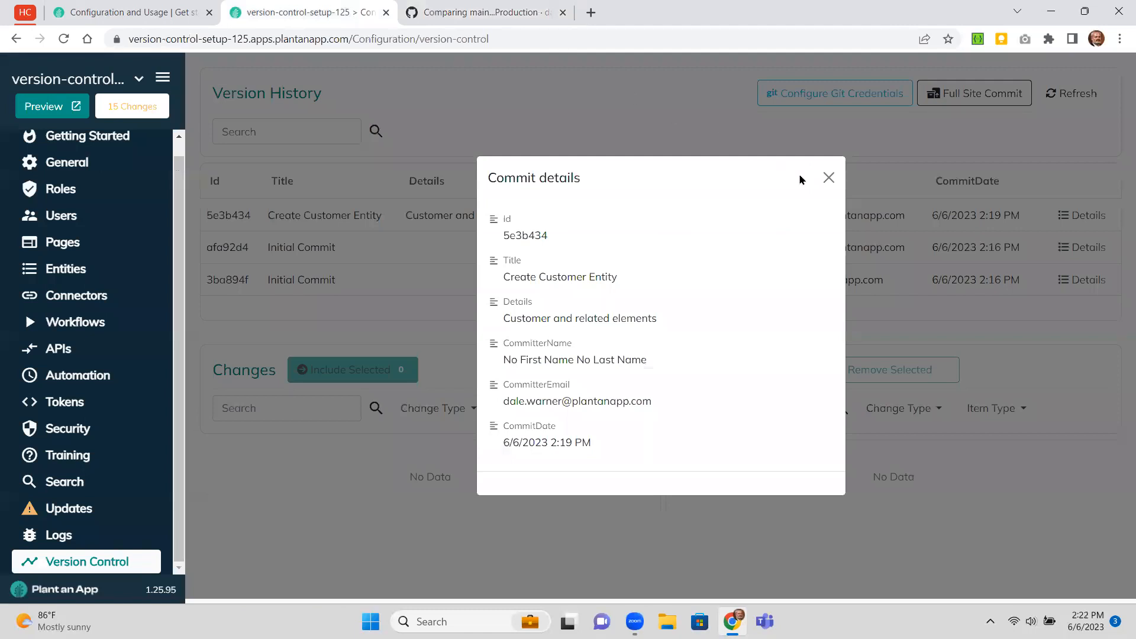
click(829, 176)
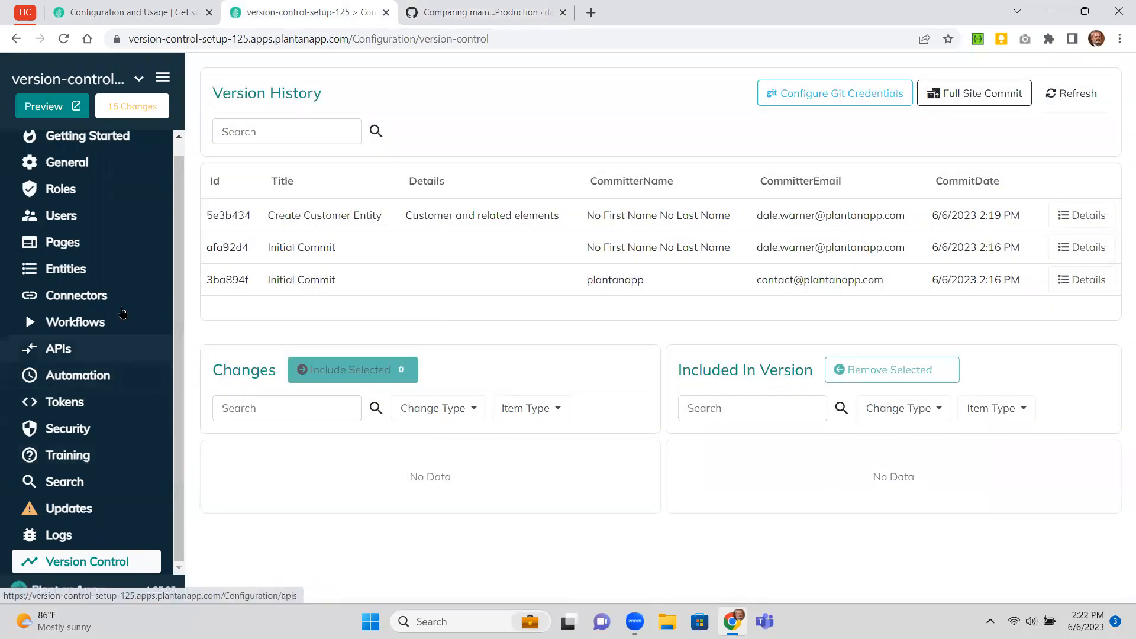
click(63, 40)
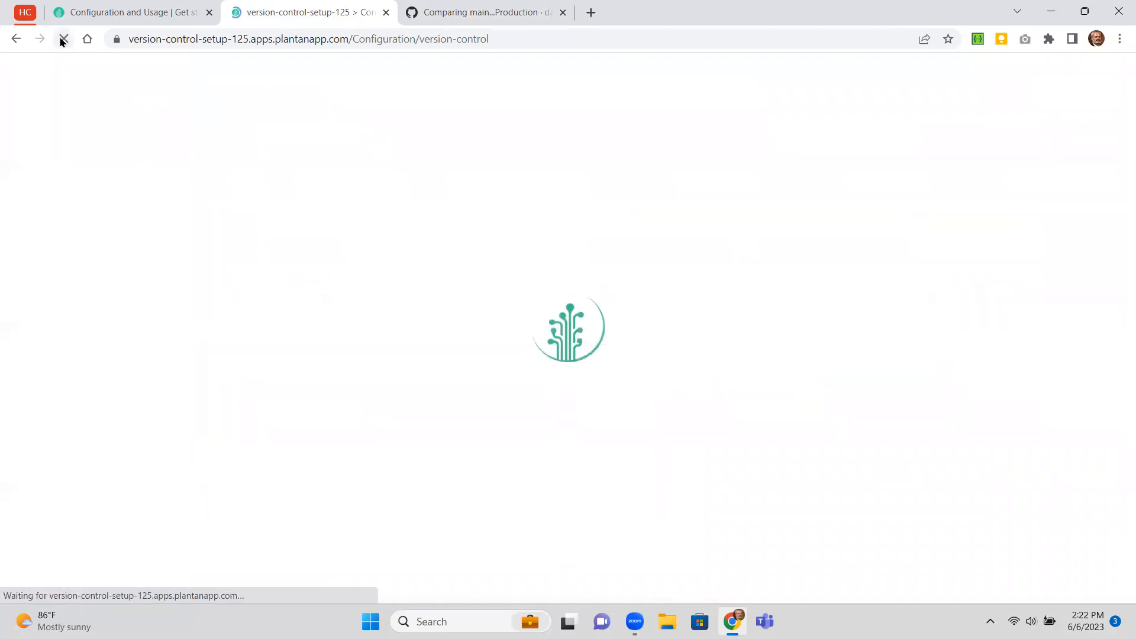